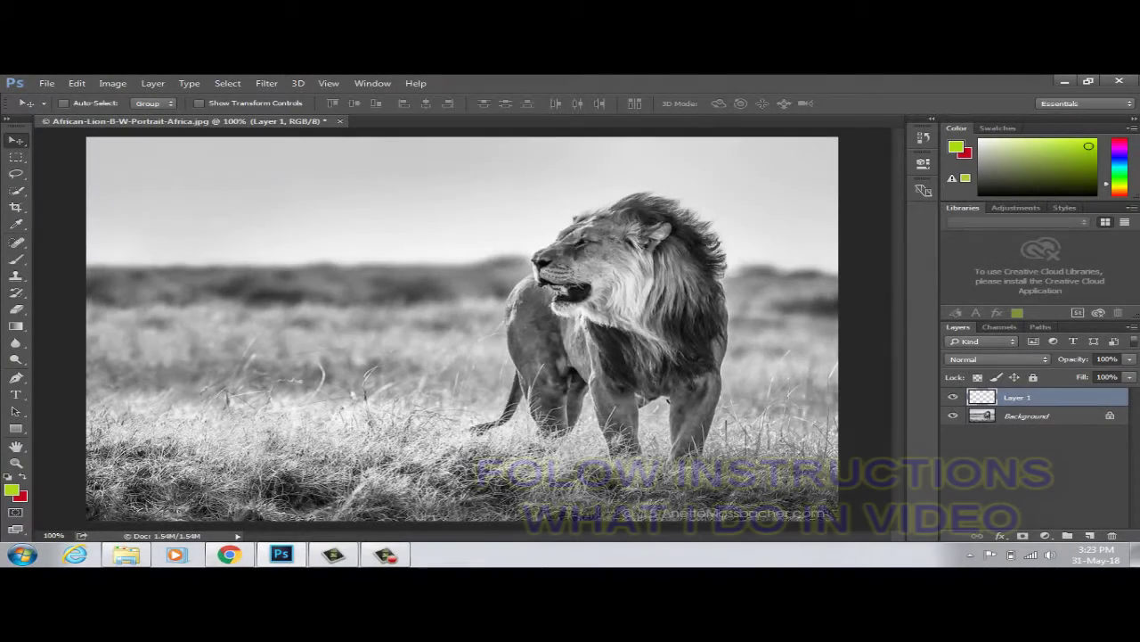
Minimize the Photoshop window holding the lion photo to show the Windows desktop.
{"action": "left_click", "coordinate": [281, 554]}
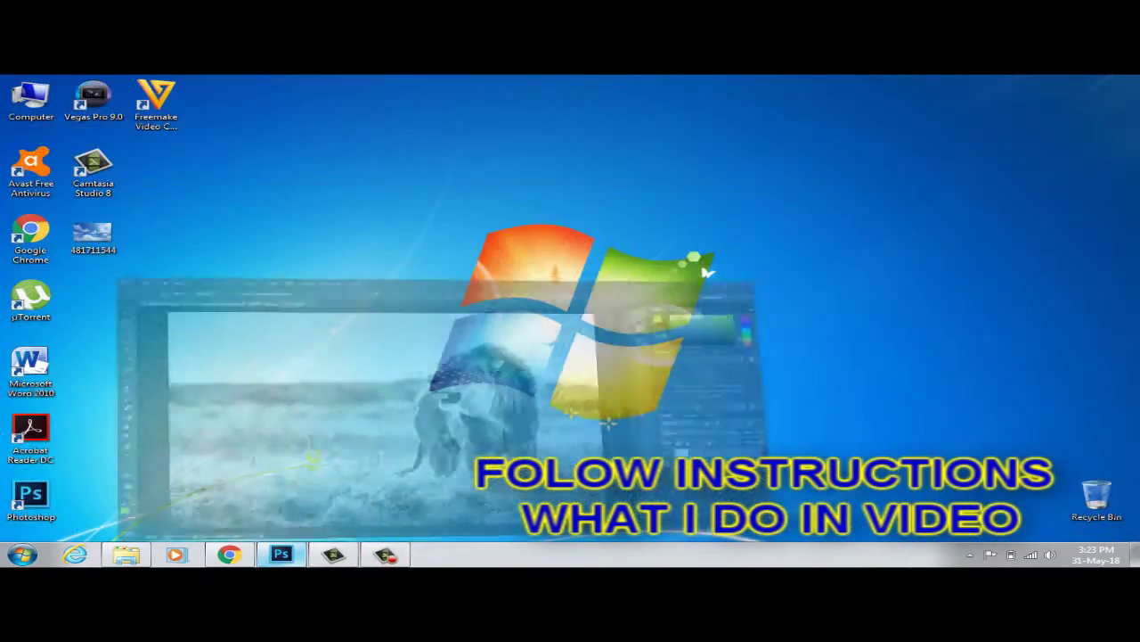
Place the sky image 481711544 into the lion document, lowered about 50 pixels, and commit it.
{"action": "left_click_drag", "start_coordinate": [93, 233], "coordinate": [294, 556]}
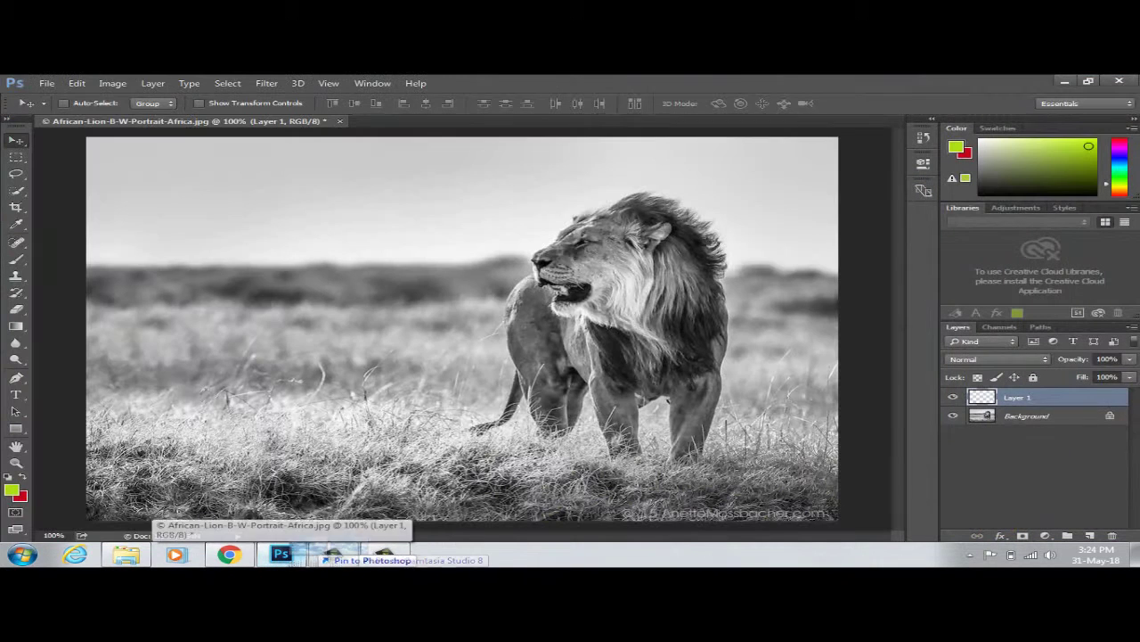
{"action": "mouse_move", "coordinate": [294, 554]}
{"action": "left_mouse_down"}
{"action": "mouse_move", "coordinate": [282, 554]}
{"action": "mouse_move", "coordinate": [462, 330]}
{"action": "mouse_move", "coordinate": [462, 279]}
{"action": "left_mouse_up"}
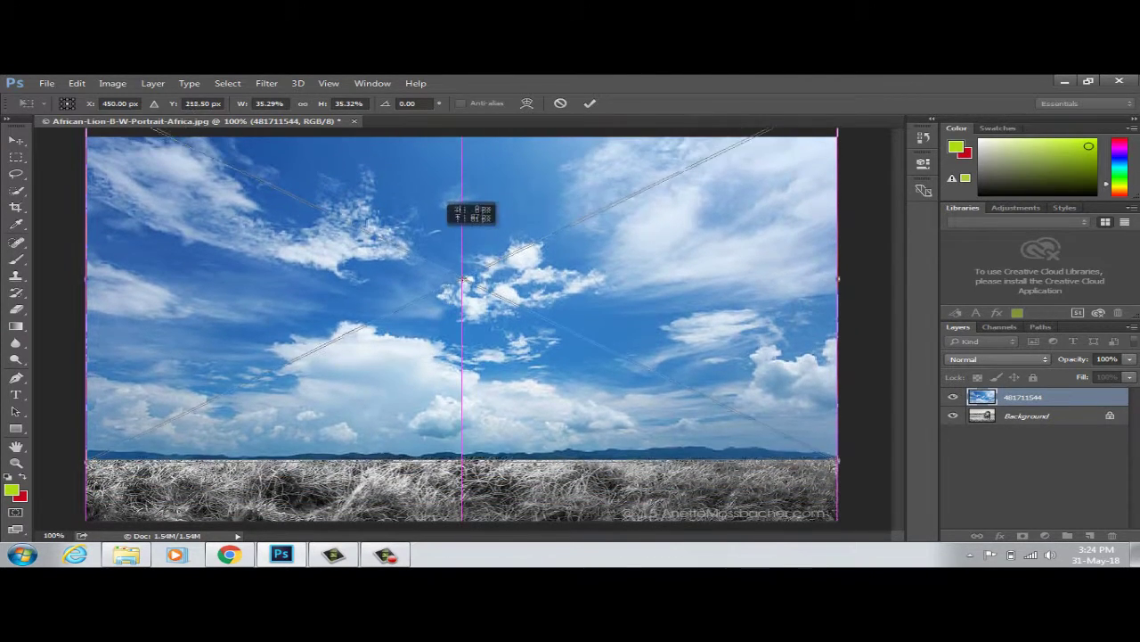
{"action": "left_click_drag", "start_coordinate": [462, 279], "coordinate": [471, 330]}
{"action": "key", "text": "Return"}
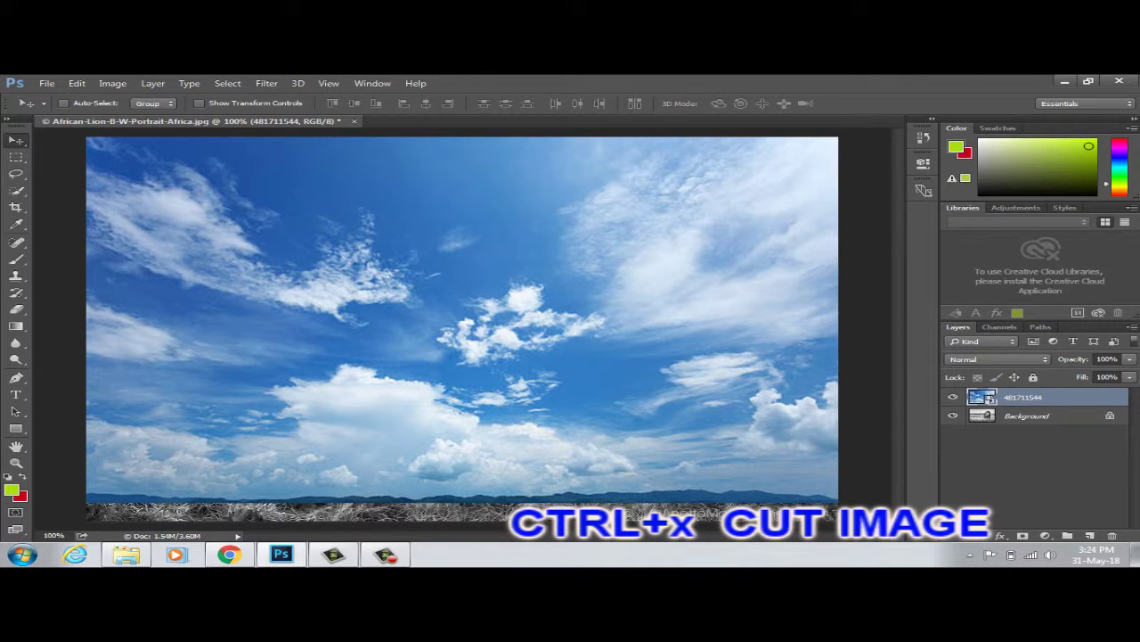
Rasterize the sky layer and delete its top strip with a rectangular selection, then deselect.
{"action": "left_click", "coordinate": [16, 157]}
{"action": "mouse_move", "coordinate": [87, 136]}
{"action": "left_mouse_down"}
{"action": "mouse_move", "coordinate": [683, 312]}
{"action": "mouse_move", "coordinate": [845, 331]}
{"action": "left_mouse_up"}
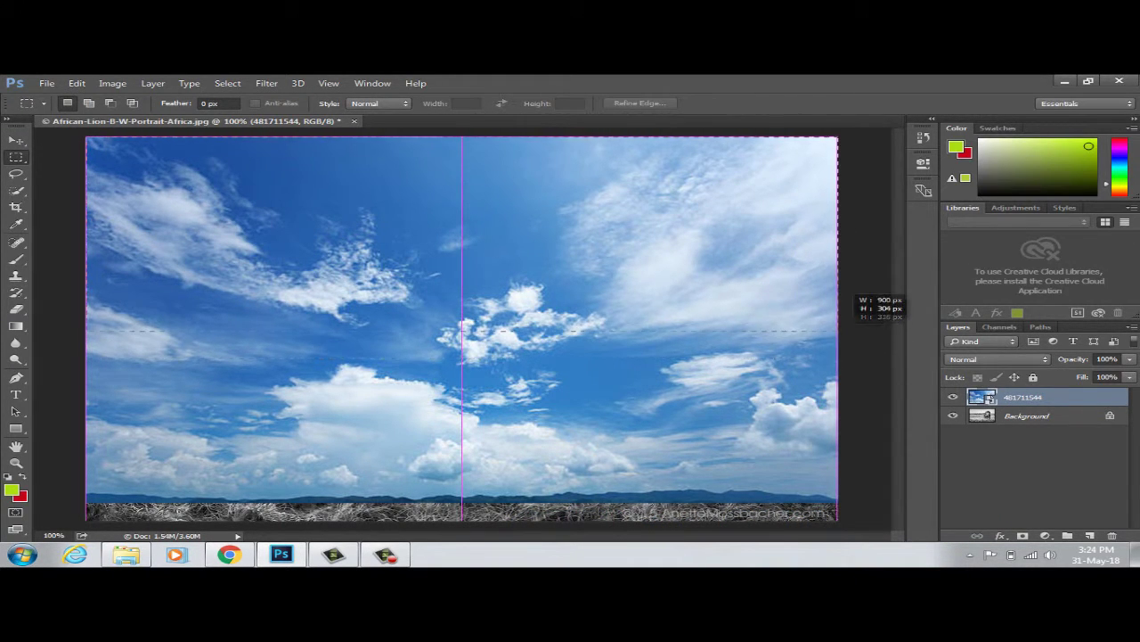
{"action": "left_click_drag", "start_coordinate": [845, 330], "coordinate": [845, 295]}
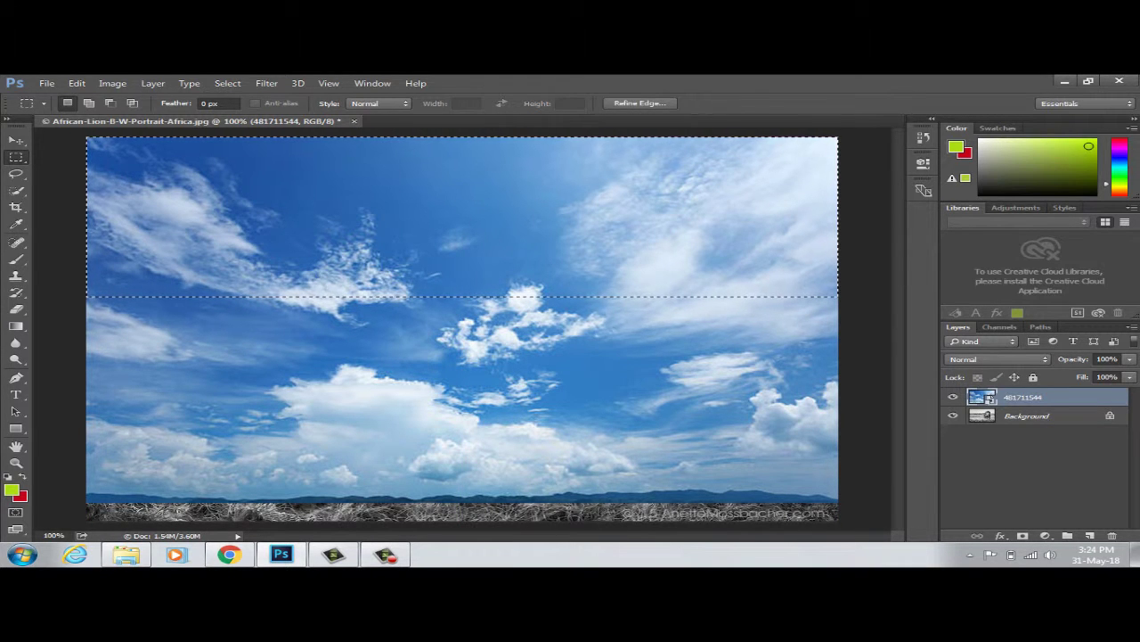
{"action": "right_click", "coordinate": [1005, 397]}
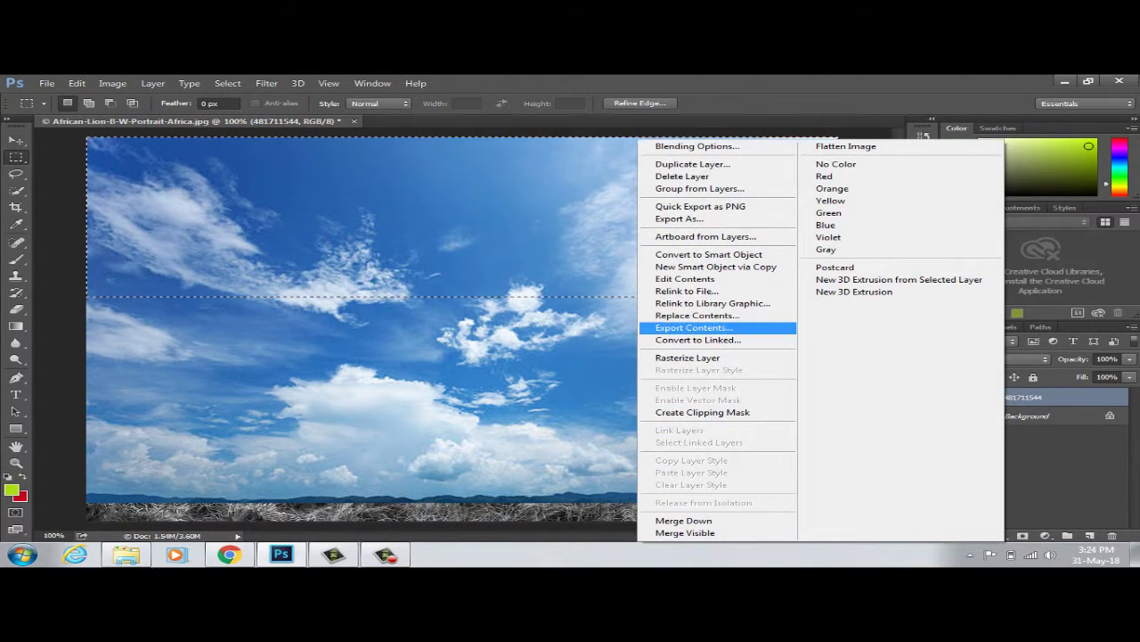
{"action": "left_click", "coordinate": [687, 357]}
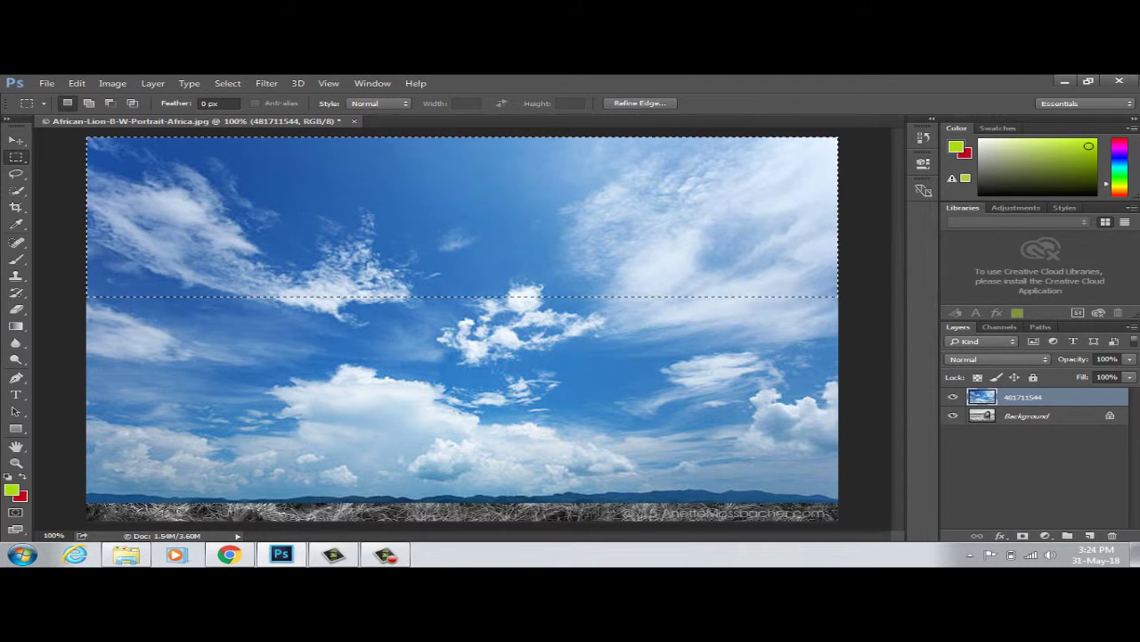
{"action": "key", "text": "Delete"}
{"action": "key", "text": "ctrl+d"}
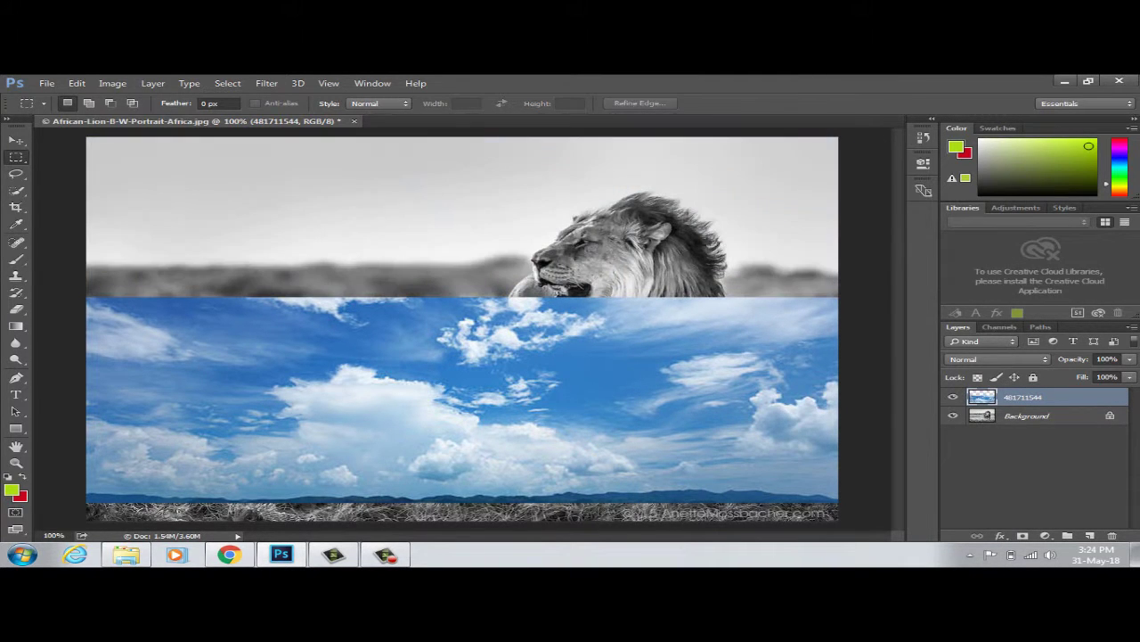
{"action": "left_click", "coordinate": [16, 140]}
{"action": "right_click", "coordinate": [517, 372]}
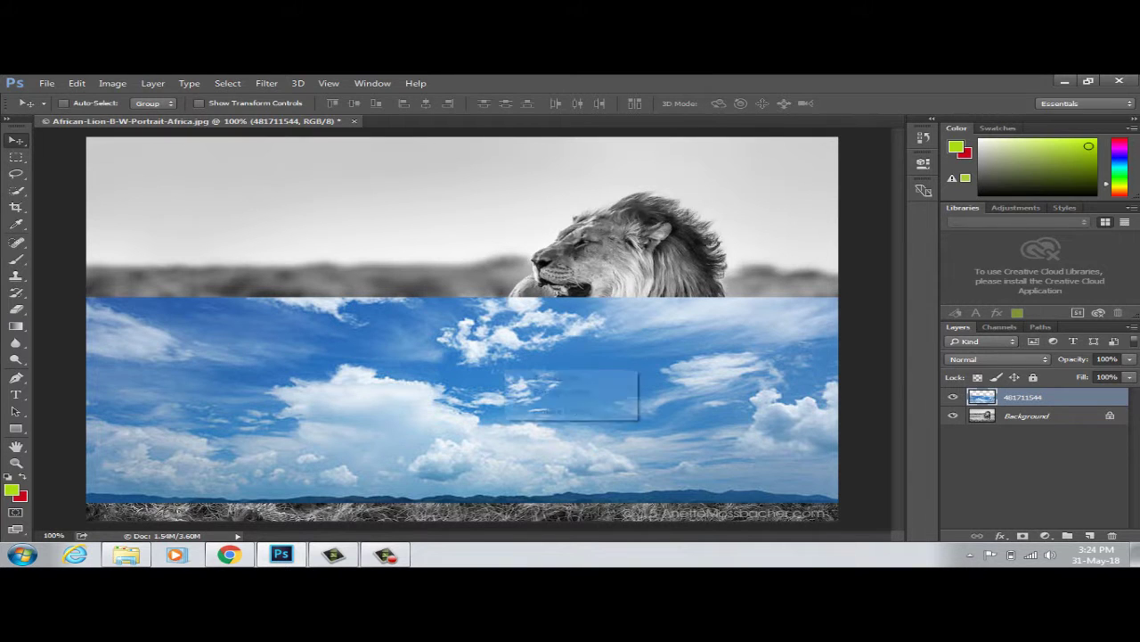
Raise sky layer 481711544 to the canvas top, hide it, and make Background active.
{"action": "left_click", "coordinate": [548, 378]}
{"action": "mouse_move", "coordinate": [548, 378]}
{"action": "left_mouse_down"}
{"action": "mouse_move", "coordinate": [588, 174]}
{"action": "mouse_move", "coordinate": [573, 184]}
{"action": "left_mouse_up"}
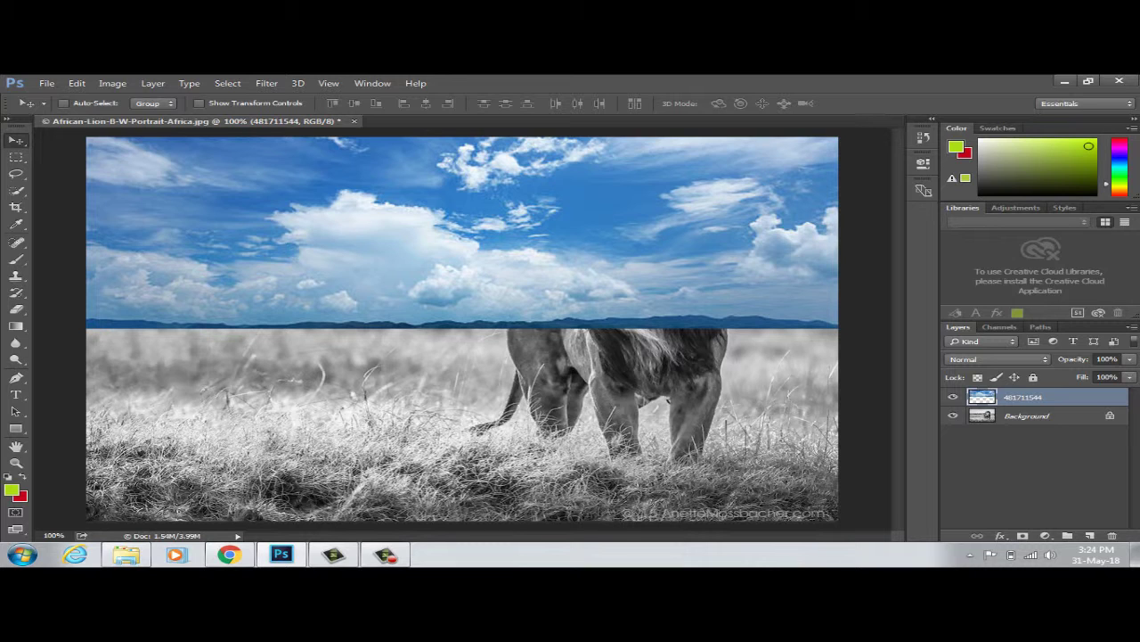
{"action": "left_click", "coordinate": [953, 397]}
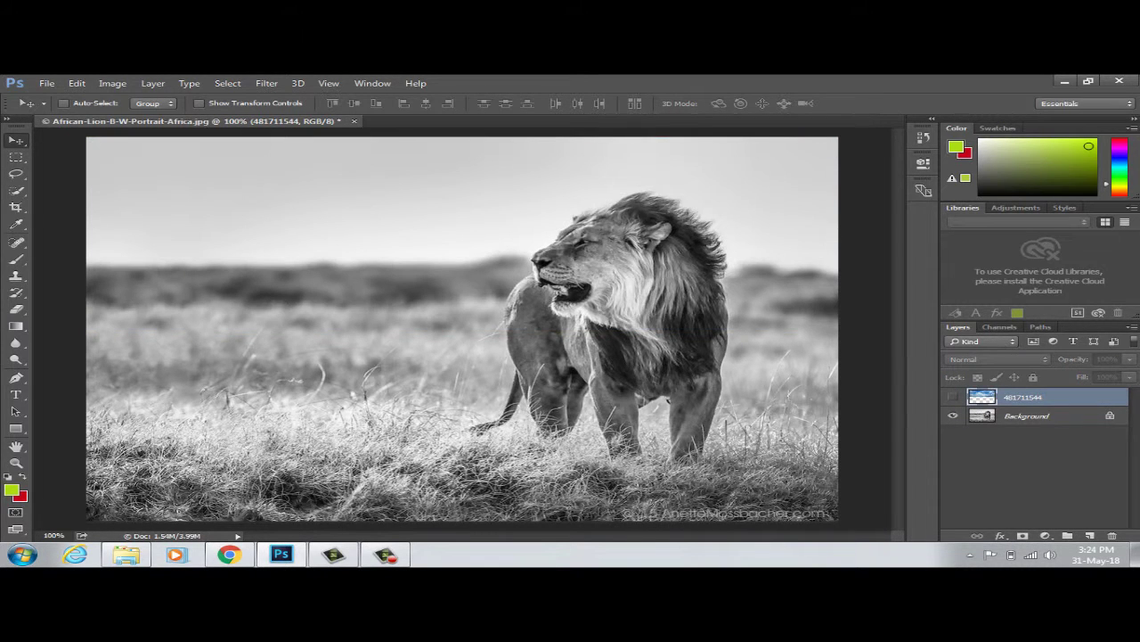
{"action": "left_click", "coordinate": [1026, 415]}
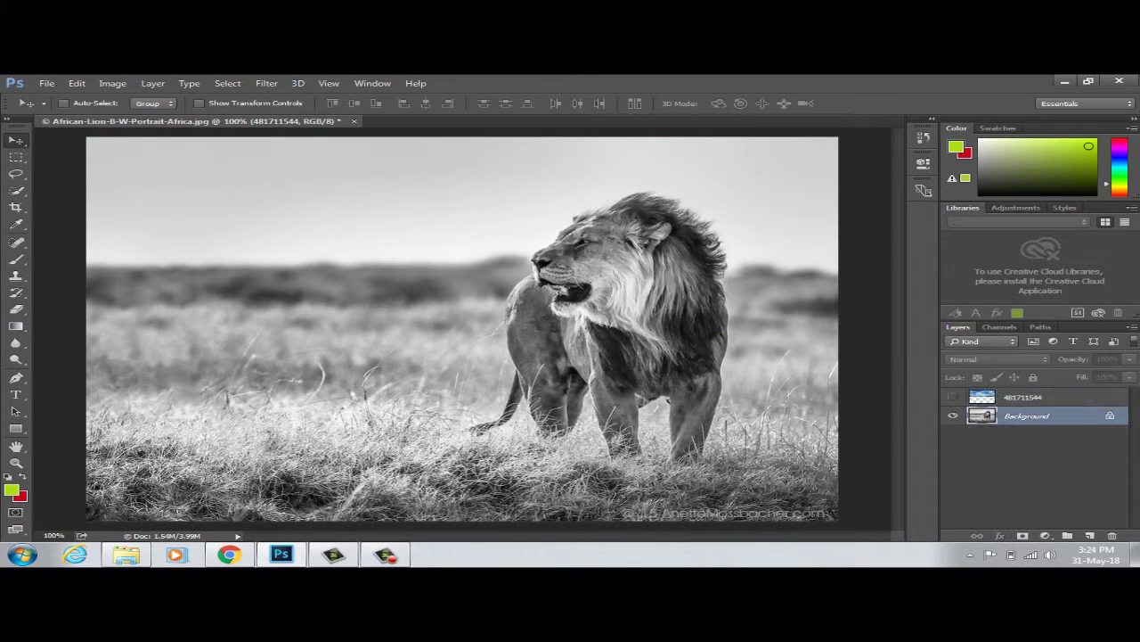
Load the lion photo's luminosity as a selection and add it as a mask on the sky layer.
{"action": "left_click", "coordinate": [998, 327]}
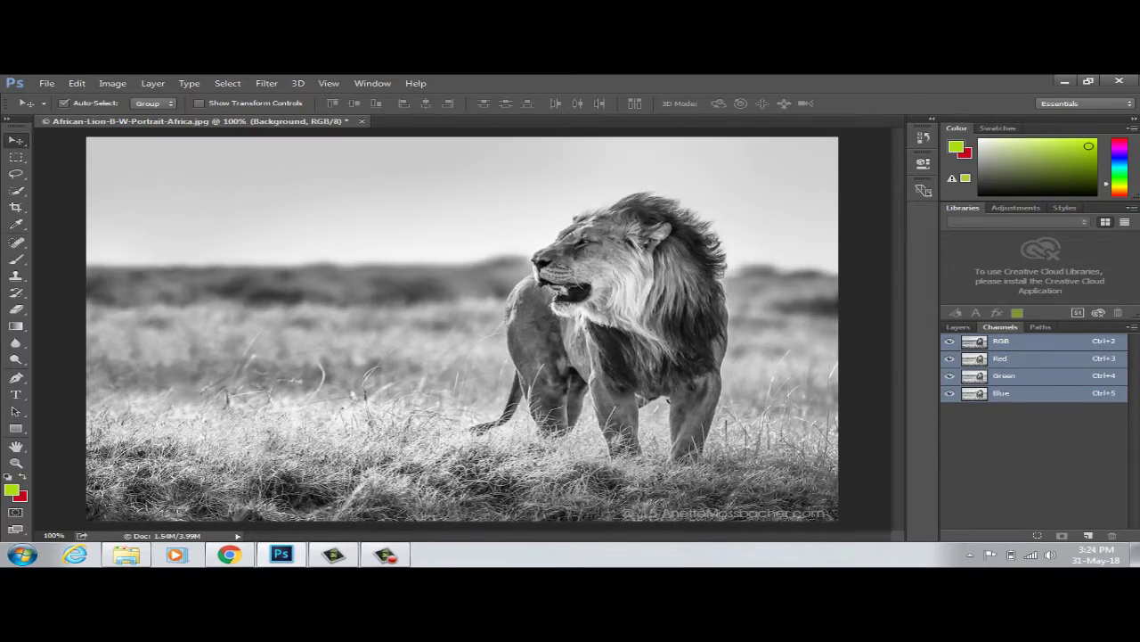
{"action": "key", "text": "ctrl+alt+2"}
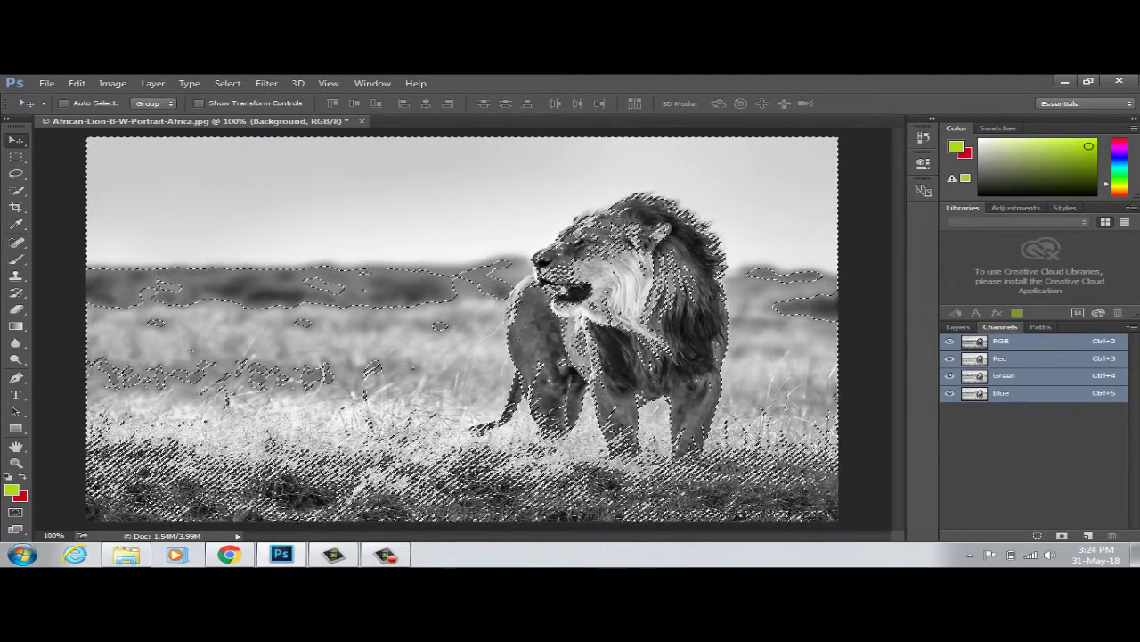
{"action": "left_click", "coordinate": [958, 326]}
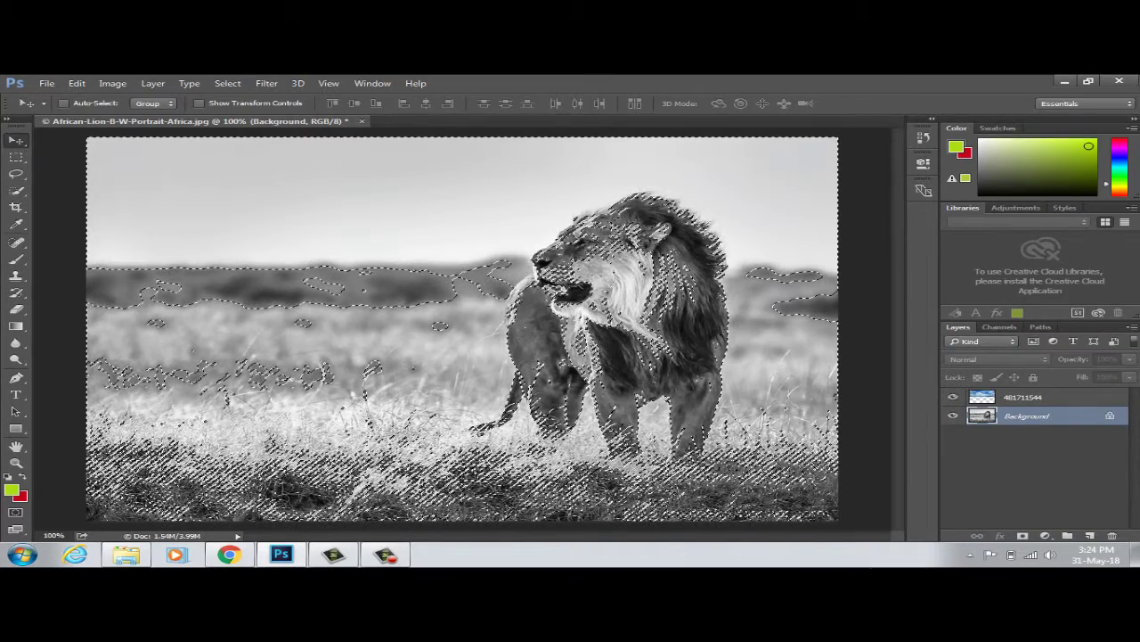
{"action": "left_click", "coordinate": [953, 396]}
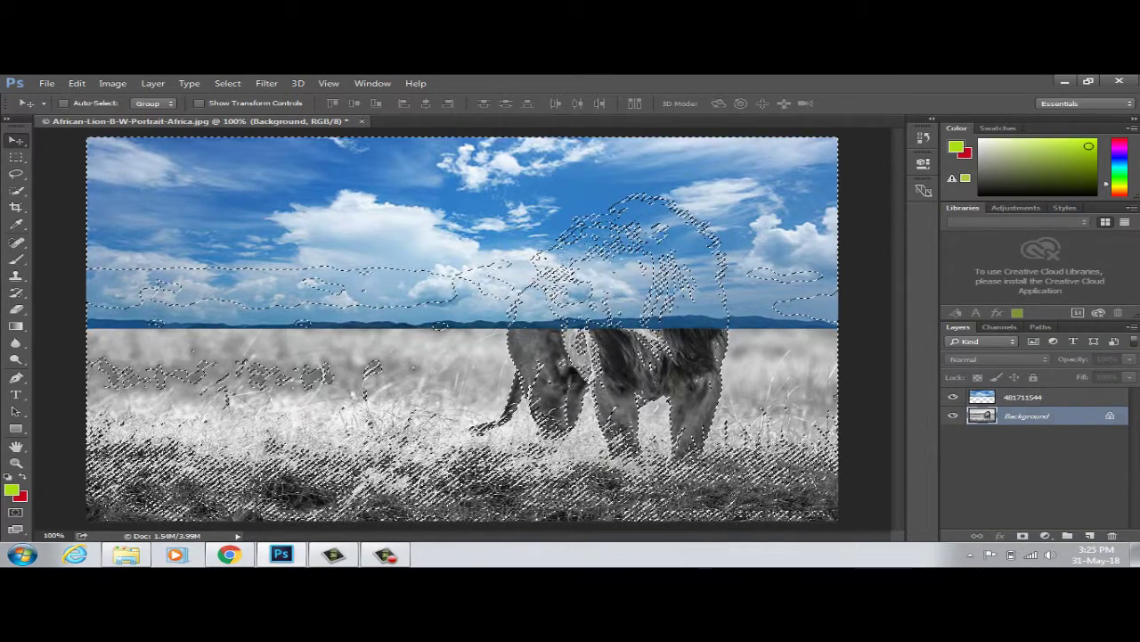
{"action": "left_click", "coordinate": [1025, 397]}
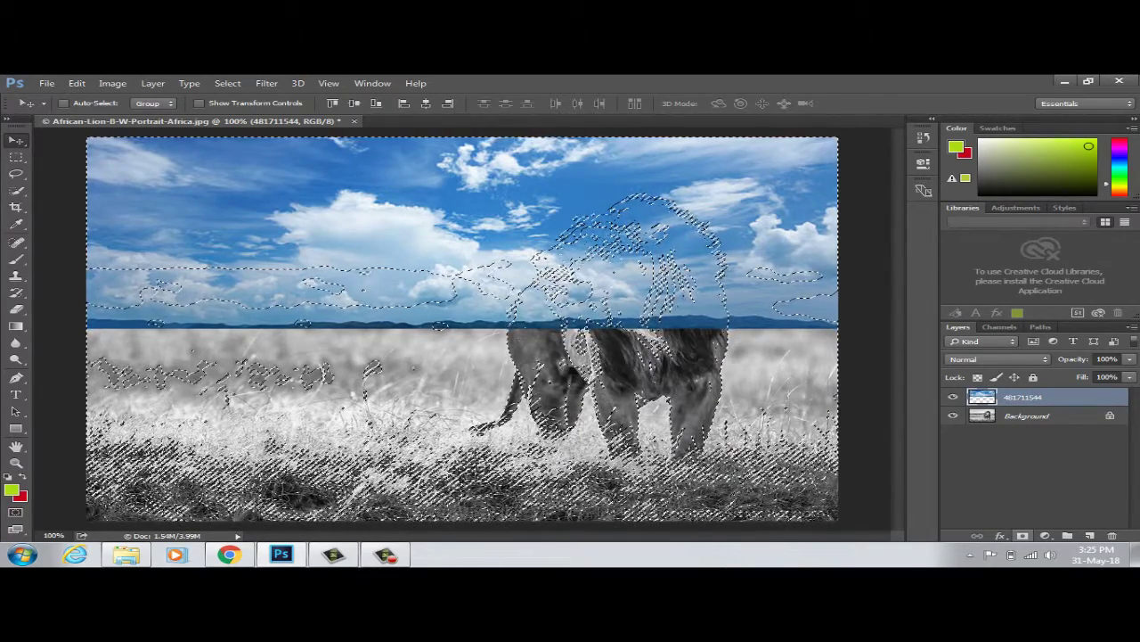
{"action": "left_click", "coordinate": [1023, 536]}
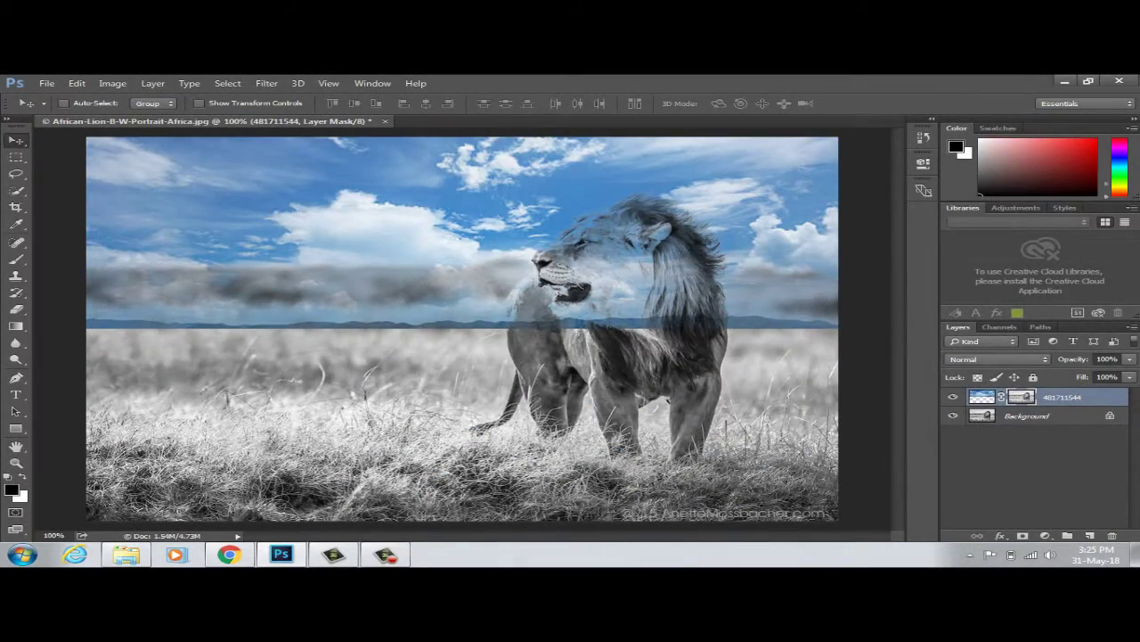
{"action": "left_click", "coordinate": [982, 396]}
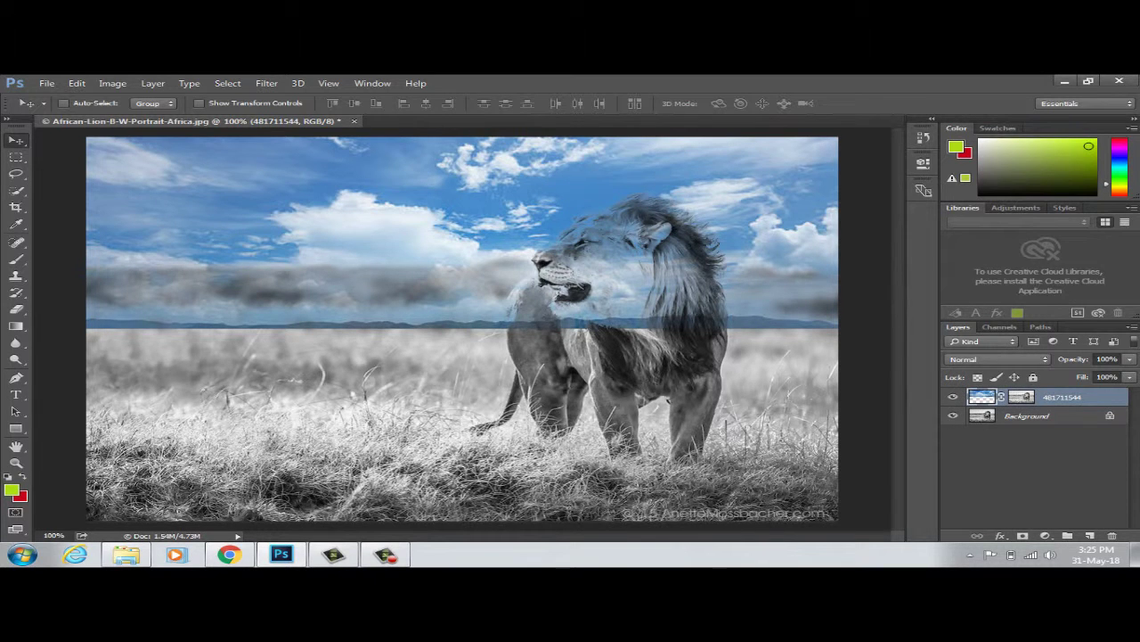
{"action": "left_click", "coordinate": [16, 309]}
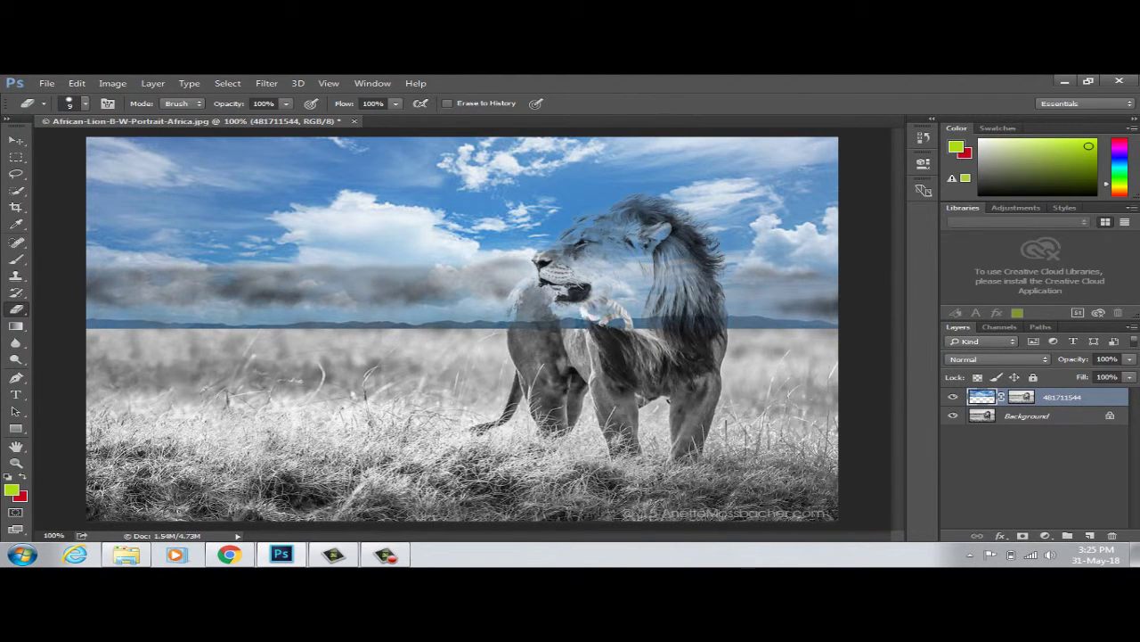
Erase the blue tint from the lion's mane, face, chest and nearby horizon with a 41 px eraser.
{"action": "right_click", "coordinate": [608, 313]}
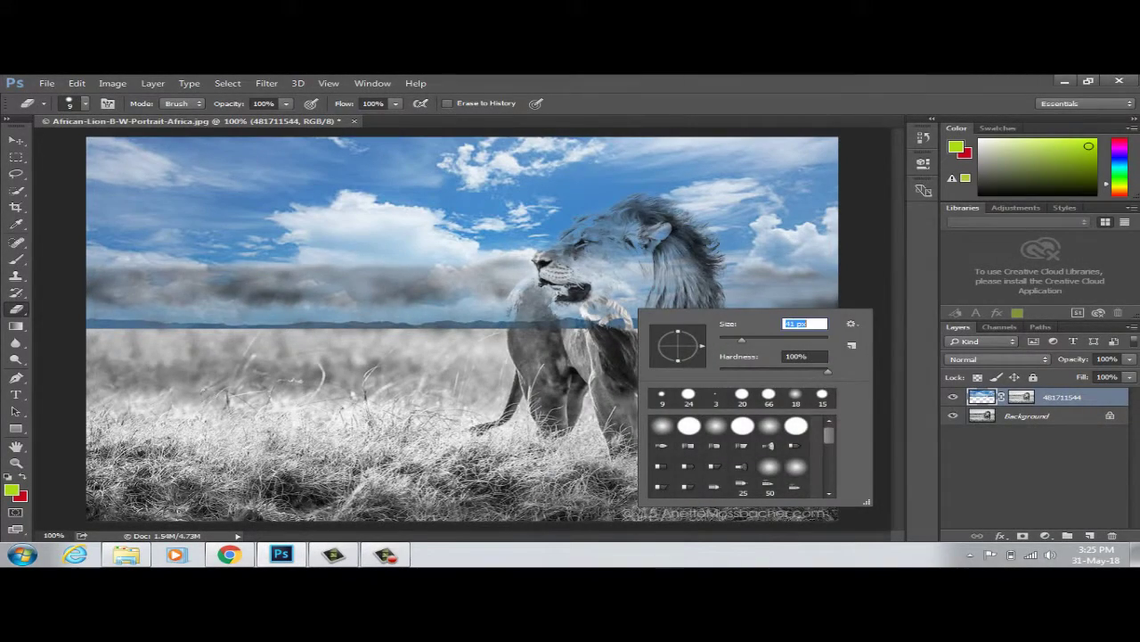
{"action": "key", "text": "Return"}
{"action": "mouse_move", "coordinate": [571, 276]}
{"action": "left_mouse_down"}
{"action": "mouse_move", "coordinate": [640, 294]}
{"action": "mouse_move", "coordinate": [628, 243]}
{"action": "mouse_move", "coordinate": [604, 234]}
{"action": "left_mouse_up"}
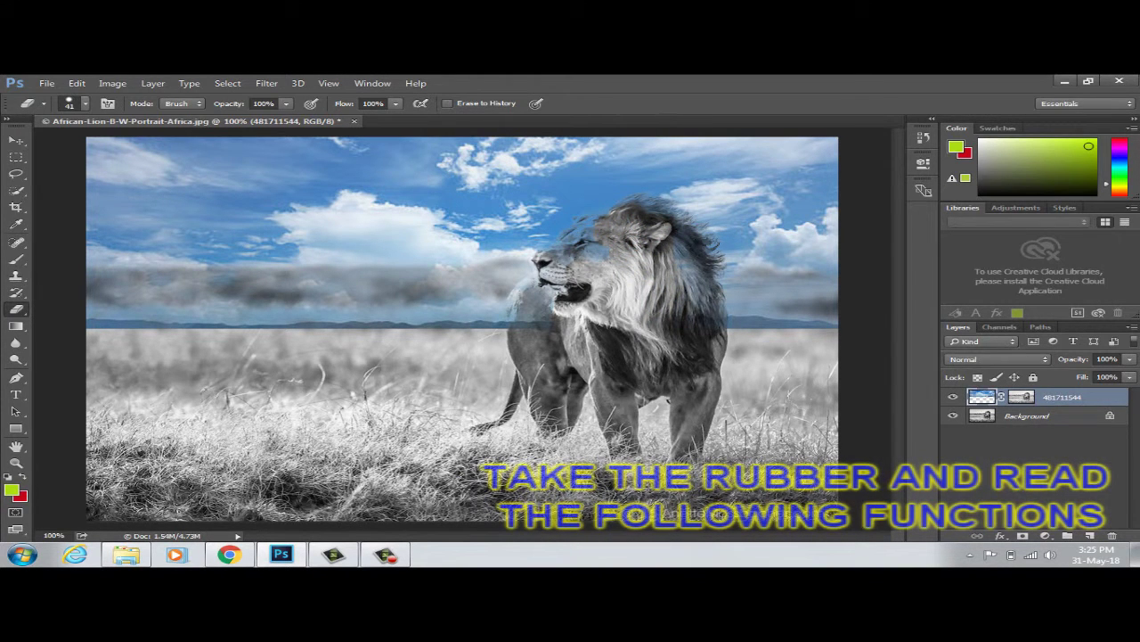
{"action": "left_click_drag", "start_coordinate": [686, 241], "coordinate": [704, 285]}
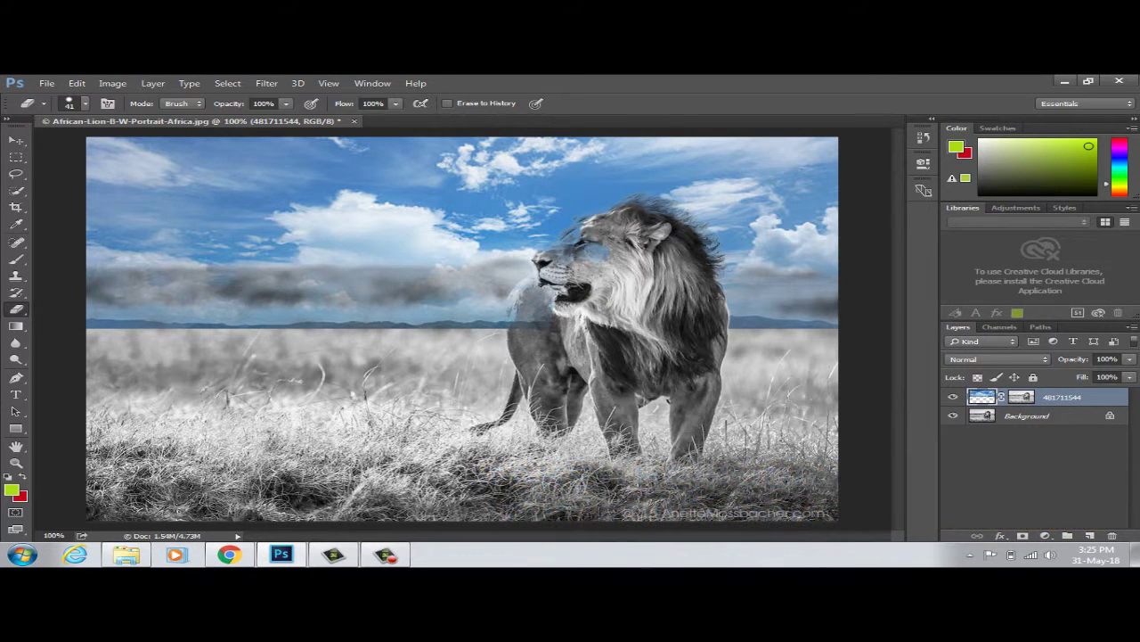
{"action": "mouse_move", "coordinate": [578, 228]}
{"action": "left_mouse_down"}
{"action": "mouse_move", "coordinate": [557, 292]}
{"action": "mouse_move", "coordinate": [533, 319]}
{"action": "mouse_move", "coordinate": [535, 289]}
{"action": "mouse_move", "coordinate": [512, 324]}
{"action": "left_mouse_up"}
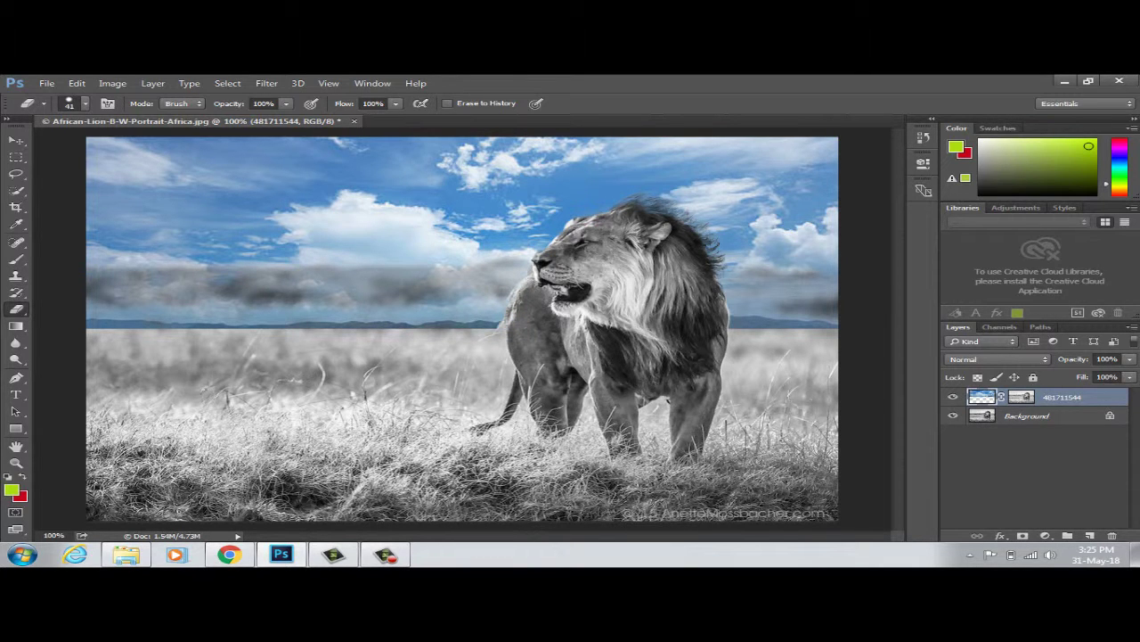
{"action": "left_click_drag", "start_coordinate": [495, 325], "coordinate": [481, 326]}
{"action": "scroll", "coordinate": [641, 267], "scroll_direction": "up", "scroll_amount": 5}
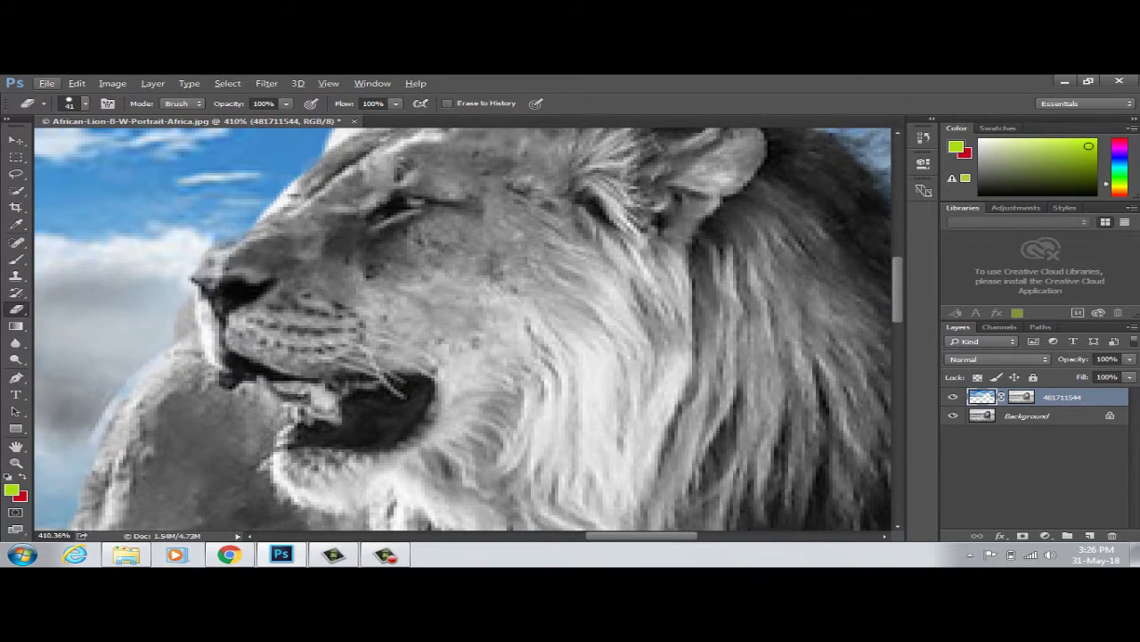
With a 9 px eraser, reveal dark hair strands along the mane's upper and right edges.
{"action": "scroll", "coordinate": [463, 330], "scroll_direction": "down", "scroll_amount": 2}
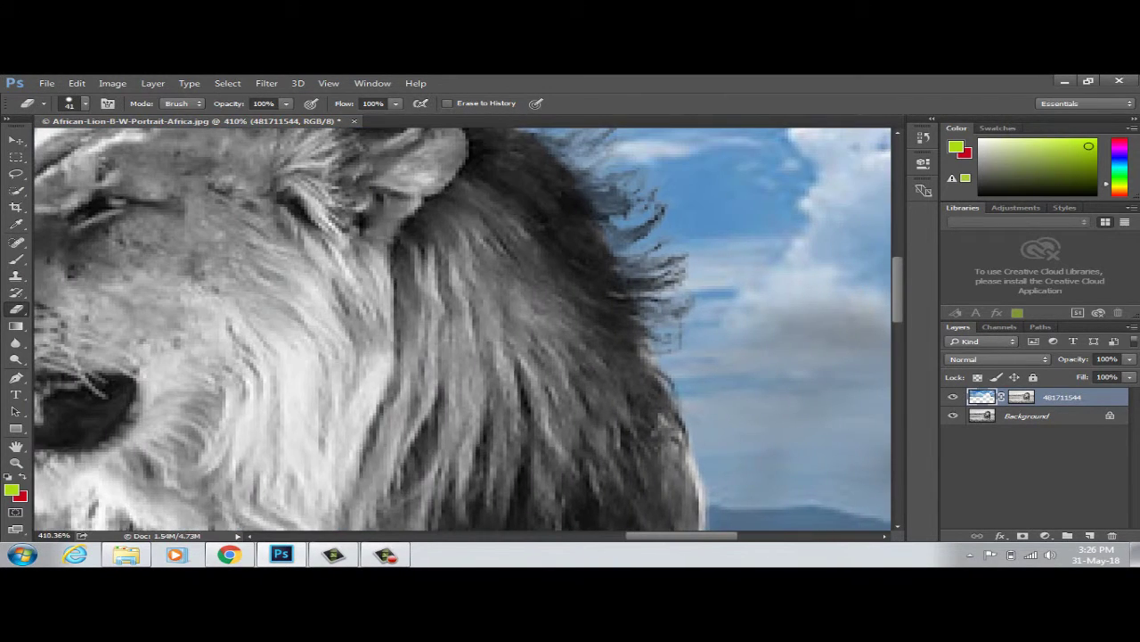
{"action": "scroll", "coordinate": [463, 330], "scroll_direction": "down", "scroll_amount": 2}
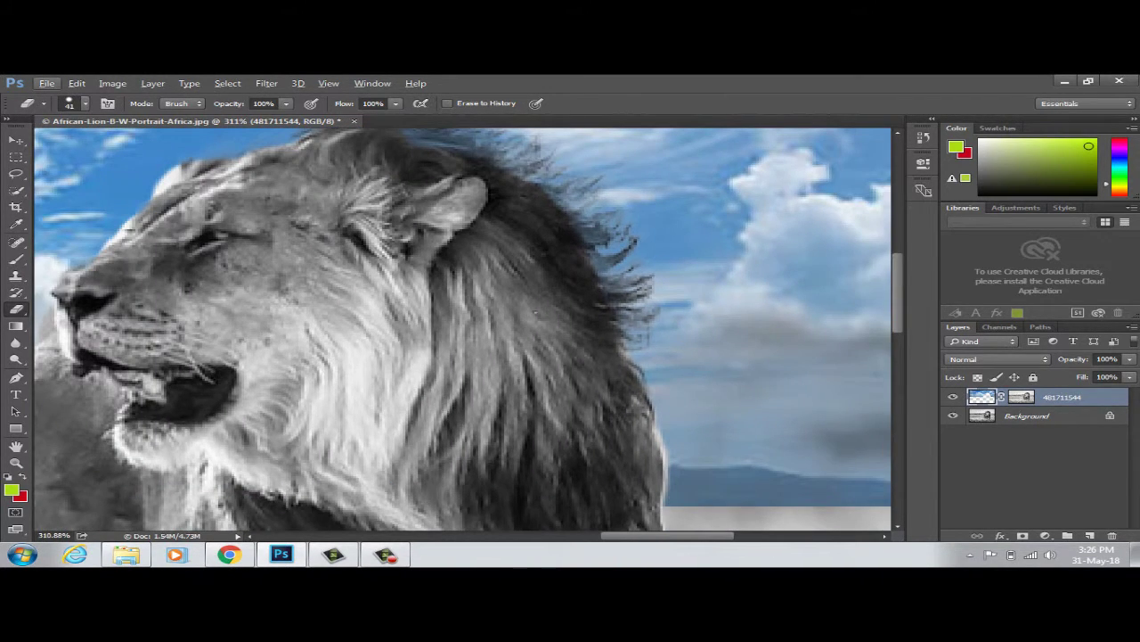
{"action": "right_click", "coordinate": [535, 312]}
{"action": "type", "text": "9"}
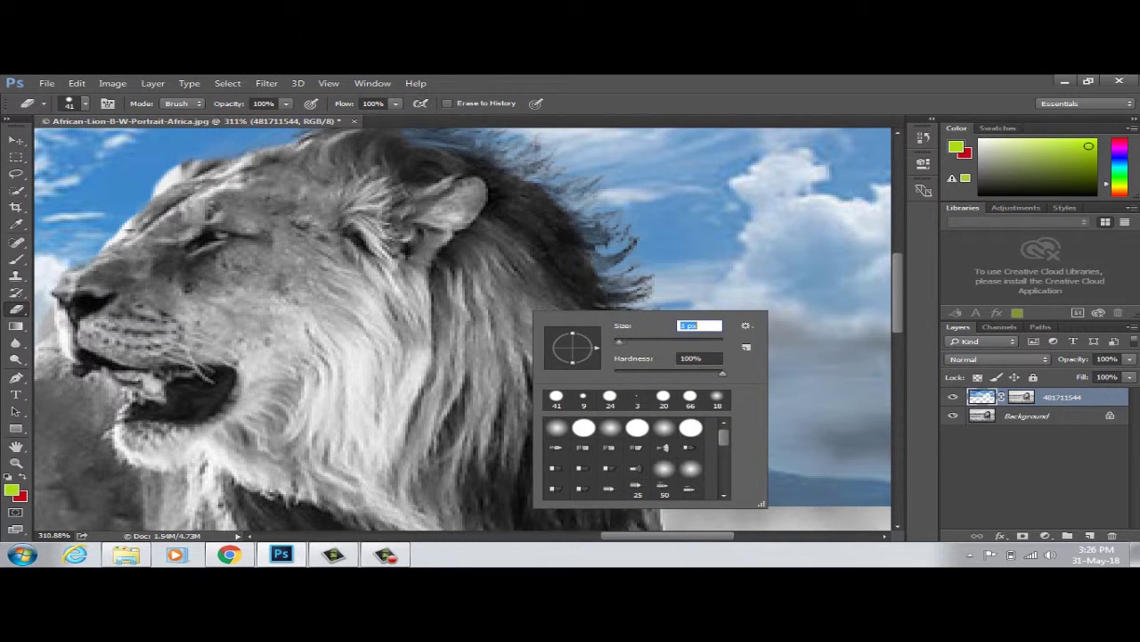
{"action": "key", "text": "Return"}
{"action": "left_click", "coordinate": [611, 227]}
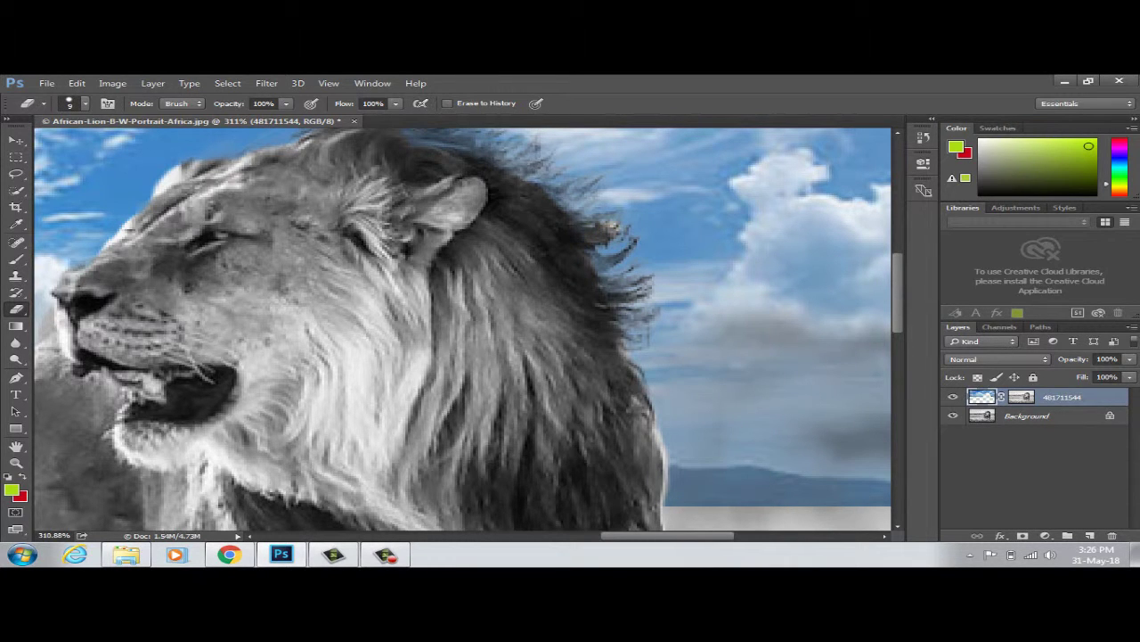
{"action": "mouse_move", "coordinate": [575, 211]}
{"action": "left_mouse_down"}
{"action": "mouse_move", "coordinate": [588, 193]}
{"action": "mouse_move", "coordinate": [560, 185]}
{"action": "mouse_move", "coordinate": [516, 142]}
{"action": "mouse_move", "coordinate": [487, 155]}
{"action": "left_mouse_up"}
{"action": "mouse_move", "coordinate": [608, 258]}
{"action": "left_mouse_down"}
{"action": "mouse_move", "coordinate": [619, 250]}
{"action": "mouse_move", "coordinate": [614, 287]}
{"action": "mouse_move", "coordinate": [640, 285]}
{"action": "mouse_move", "coordinate": [619, 308]}
{"action": "mouse_move", "coordinate": [649, 328]}
{"action": "mouse_move", "coordinate": [643, 362]}
{"action": "left_mouse_up"}
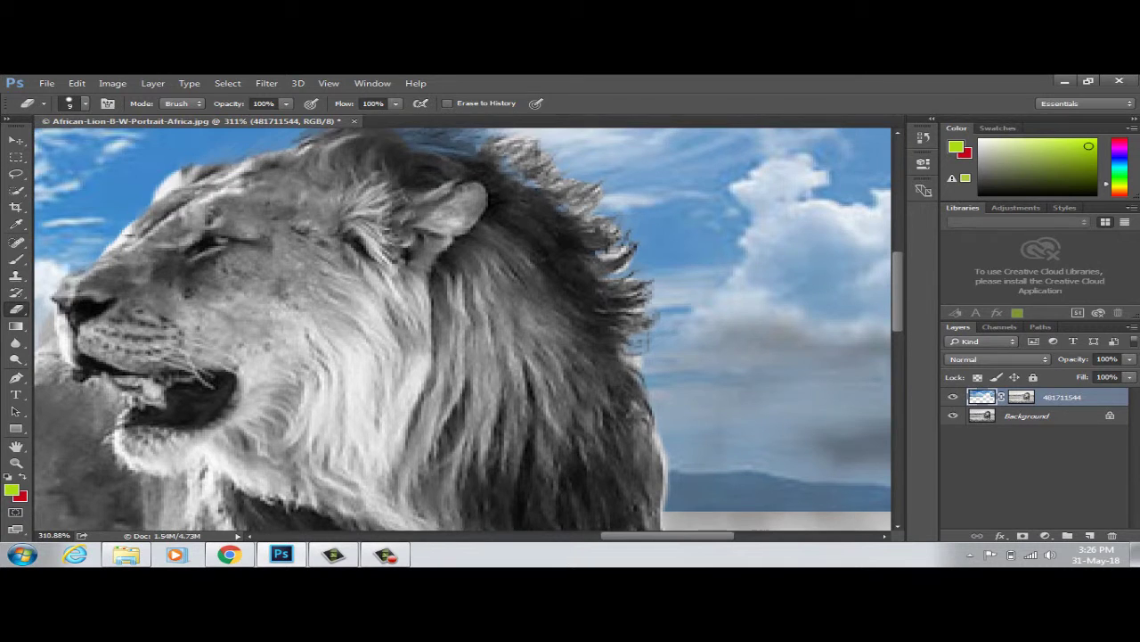
Reveal more light hair along the top of the mane, then zoom back out.
{"action": "scroll", "coordinate": [463, 329], "scroll_direction": "up", "scroll_amount": 3}
{"action": "mouse_move", "coordinate": [283, 269]}
{"action": "left_mouse_down"}
{"action": "mouse_move", "coordinate": [370, 223]}
{"action": "mouse_move", "coordinate": [405, 225]}
{"action": "mouse_move", "coordinate": [454, 272]}
{"action": "mouse_move", "coordinate": [502, 254]}
{"action": "mouse_move", "coordinate": [565, 333]}
{"action": "left_mouse_up"}
{"action": "left_click", "coordinate": [509, 297]}
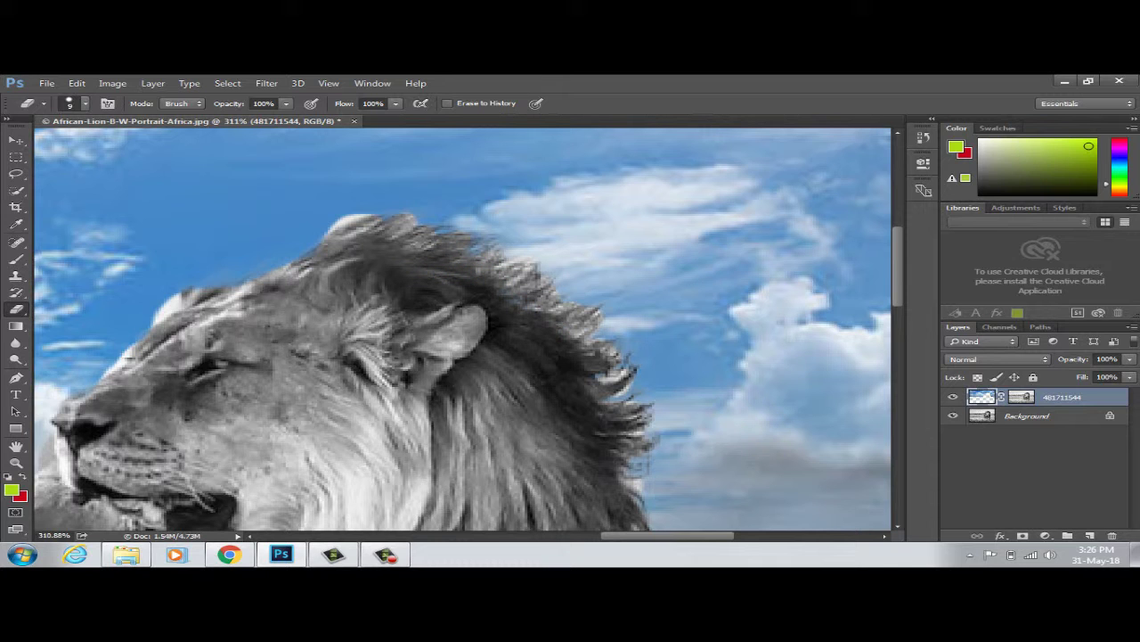
{"action": "scroll", "coordinate": [463, 329], "scroll_direction": "left", "scroll_amount": 3}
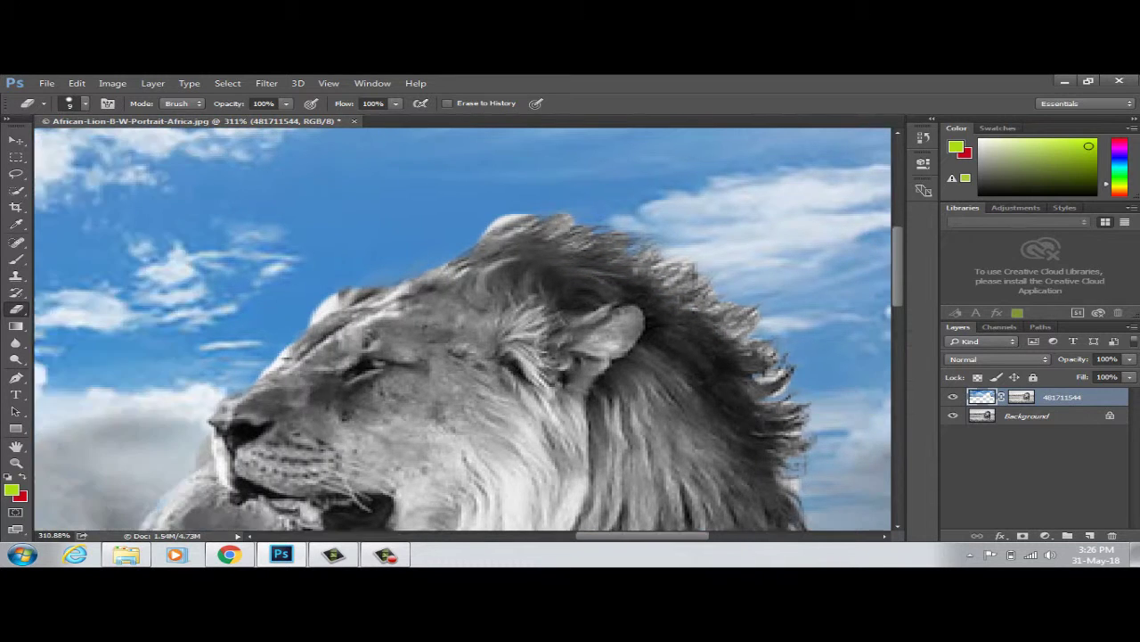
{"action": "scroll", "coordinate": [463, 330], "scroll_direction": "left", "scroll_amount": 3}
{"action": "left_click_drag", "start_coordinate": [510, 294], "coordinate": [678, 219]}
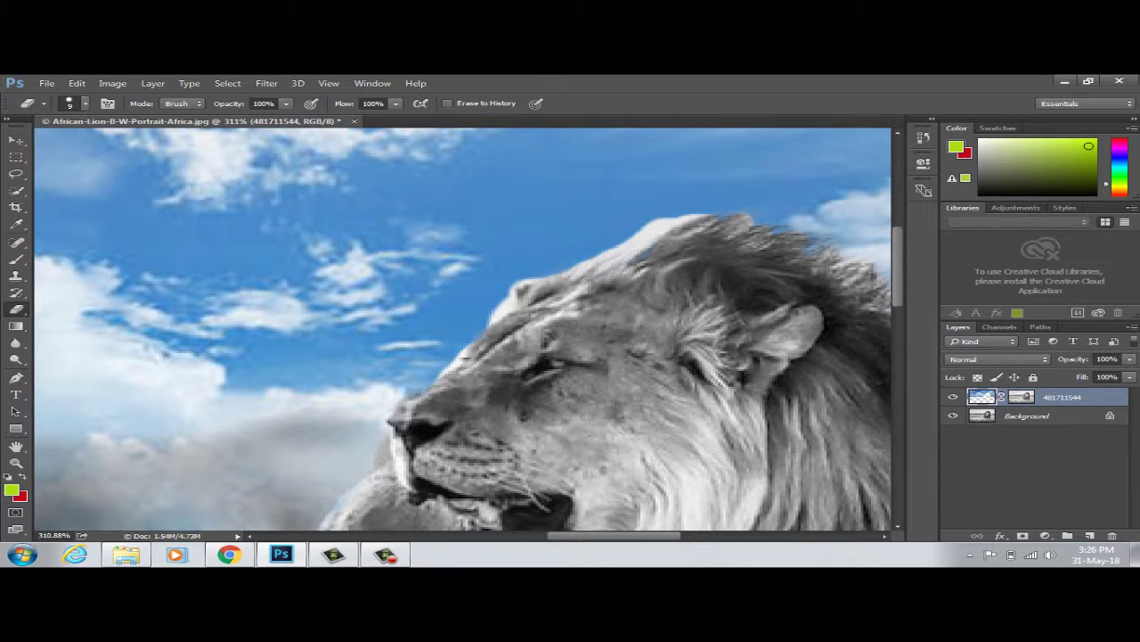
{"action": "scroll", "coordinate": [573, 214], "scroll_direction": "down", "scroll_amount": 2}
{"action": "scroll", "coordinate": [573, 214], "scroll_direction": "down", "scroll_amount": 2}
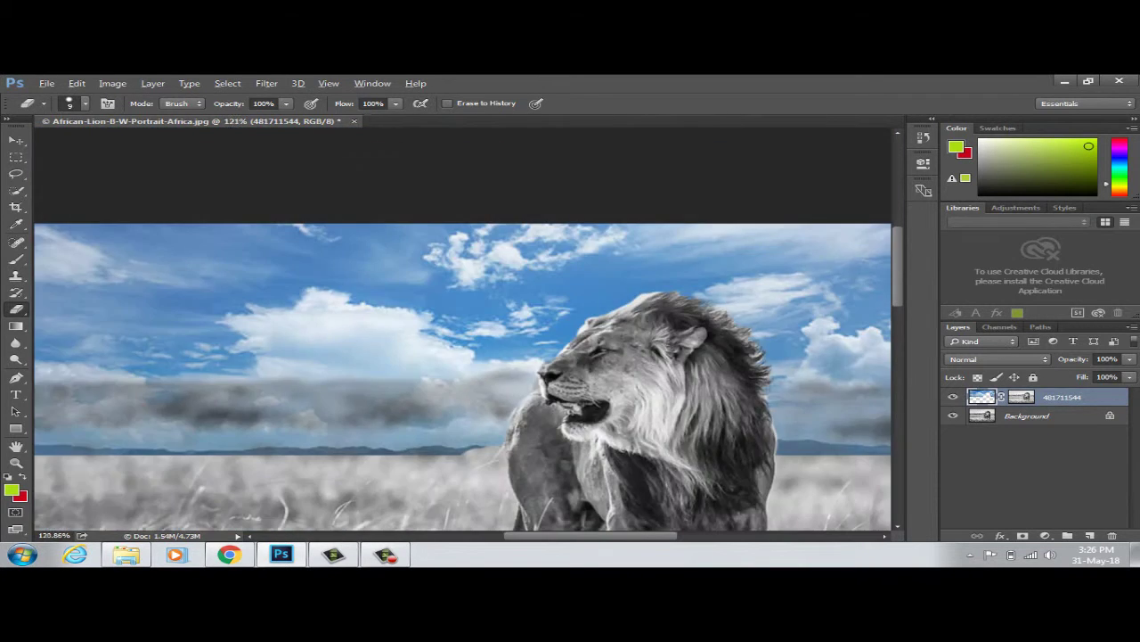
{"action": "scroll", "coordinate": [573, 214], "scroll_direction": "down", "scroll_amount": 2}
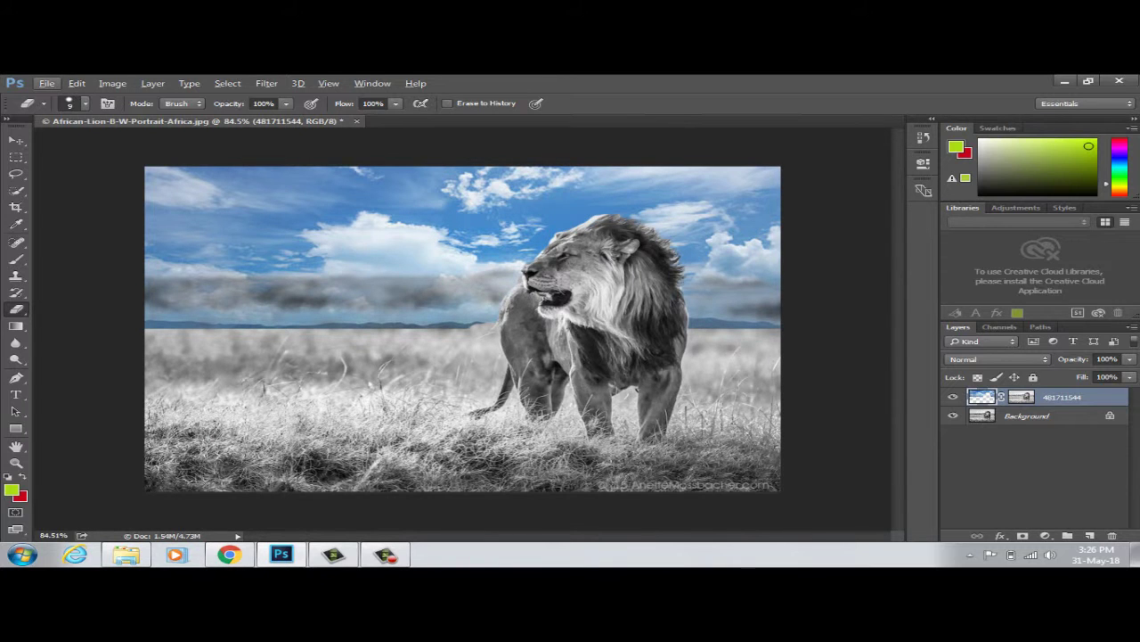
On the sky layer's mask, paint away grey haze in the left and upper sky with a 58 px brush.
{"action": "left_click", "coordinate": [1021, 397]}
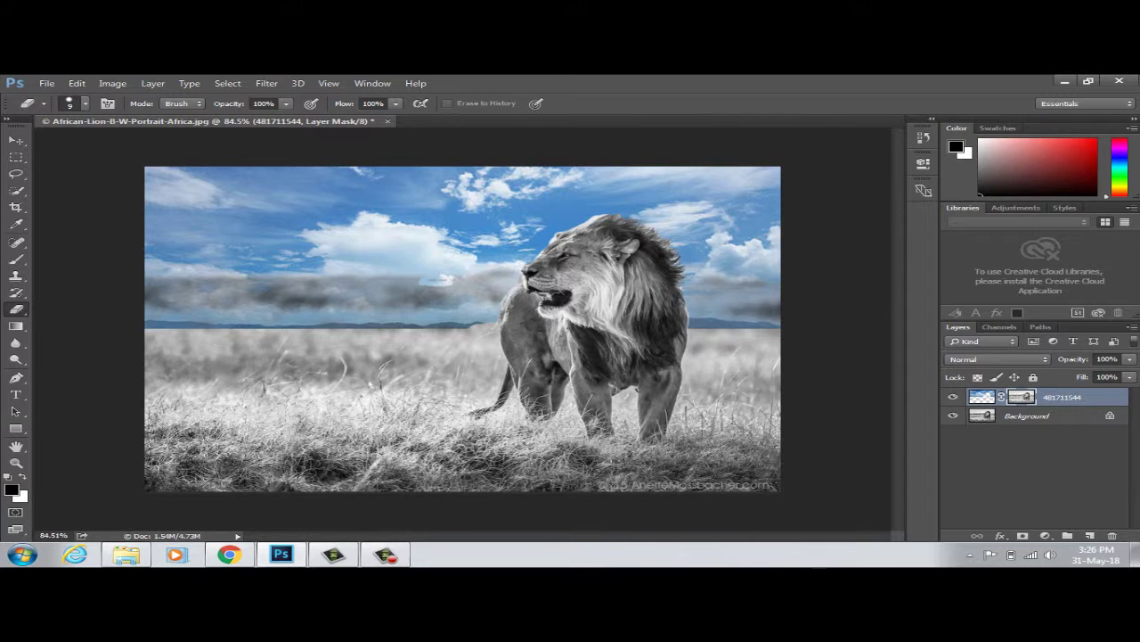
{"action": "right_click", "coordinate": [388, 285]}
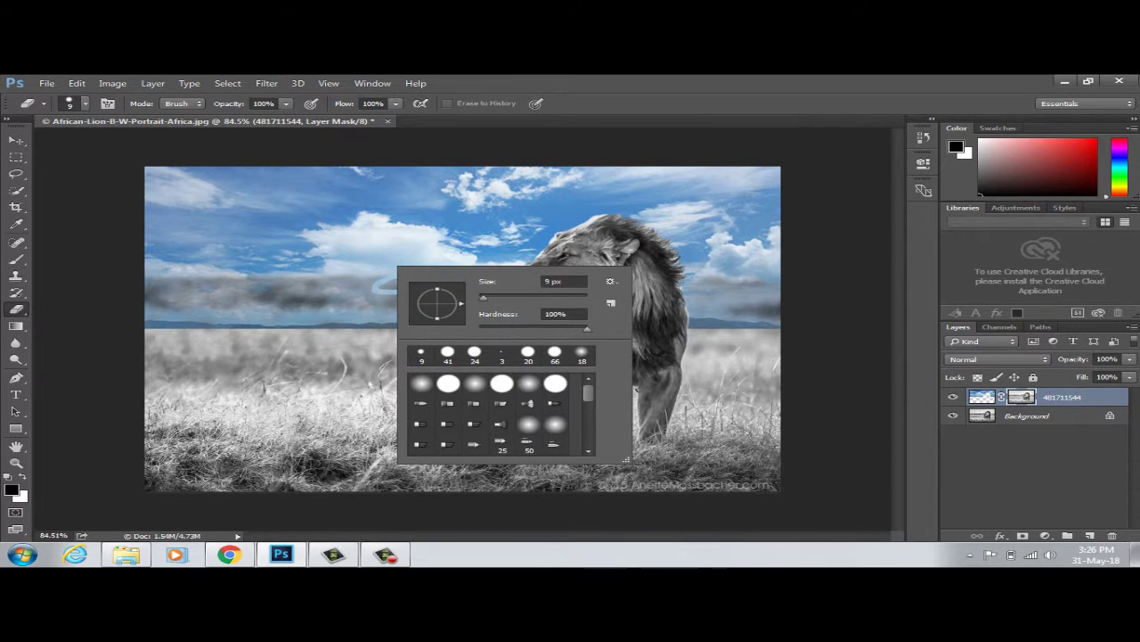
{"action": "type", "text": "58"}
{"action": "key", "text": "Return"}
{"action": "left_click_drag", "start_coordinate": [388, 283], "coordinate": [401, 285]}
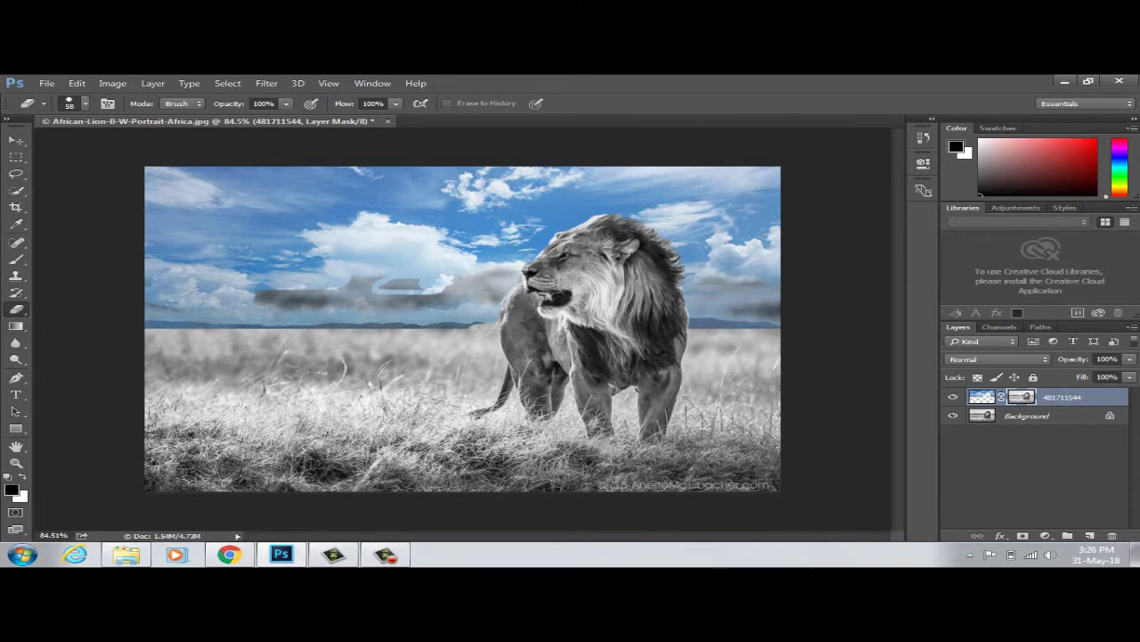
{"action": "left_click_drag", "start_coordinate": [408, 212], "coordinate": [218, 239]}
{"action": "mouse_move", "coordinate": [418, 191]}
{"action": "left_mouse_down"}
{"action": "mouse_move", "coordinate": [203, 228]}
{"action": "mouse_move", "coordinate": [161, 175]}
{"action": "mouse_move", "coordinate": [151, 245]}
{"action": "mouse_move", "coordinate": [258, 214]}
{"action": "left_mouse_up"}
{"action": "mouse_move", "coordinate": [473, 175]}
{"action": "left_mouse_down"}
{"action": "mouse_move", "coordinate": [450, 204]}
{"action": "mouse_move", "coordinate": [298, 171]}
{"action": "mouse_move", "coordinate": [499, 219]}
{"action": "mouse_move", "coordinate": [641, 205]}
{"action": "left_mouse_up"}
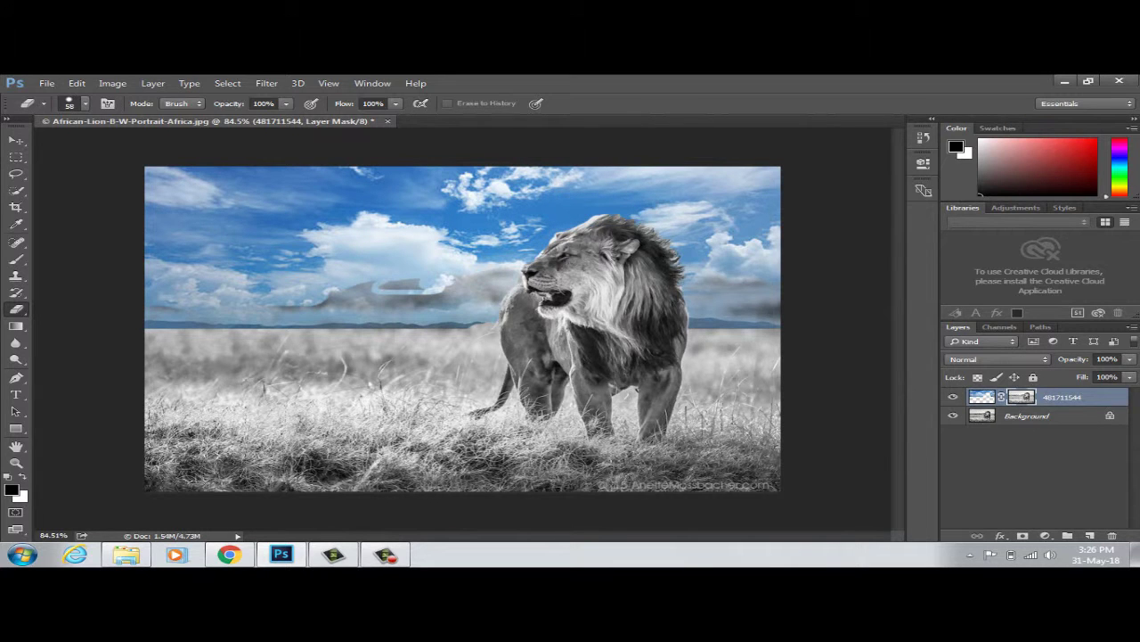
Clear the remaining haze from the right-side sky, mid sky, left horizon and right edge.
{"action": "mouse_move", "coordinate": [686, 257]}
{"action": "left_mouse_down"}
{"action": "mouse_move", "coordinate": [771, 317]}
{"action": "mouse_move", "coordinate": [704, 318]}
{"action": "mouse_move", "coordinate": [779, 326]}
{"action": "left_mouse_up"}
{"action": "mouse_move", "coordinate": [757, 222]}
{"action": "left_mouse_down"}
{"action": "mouse_move", "coordinate": [650, 189]}
{"action": "mouse_move", "coordinate": [562, 188]}
{"action": "left_mouse_up"}
{"action": "left_click_drag", "start_coordinate": [695, 199], "coordinate": [771, 205]}
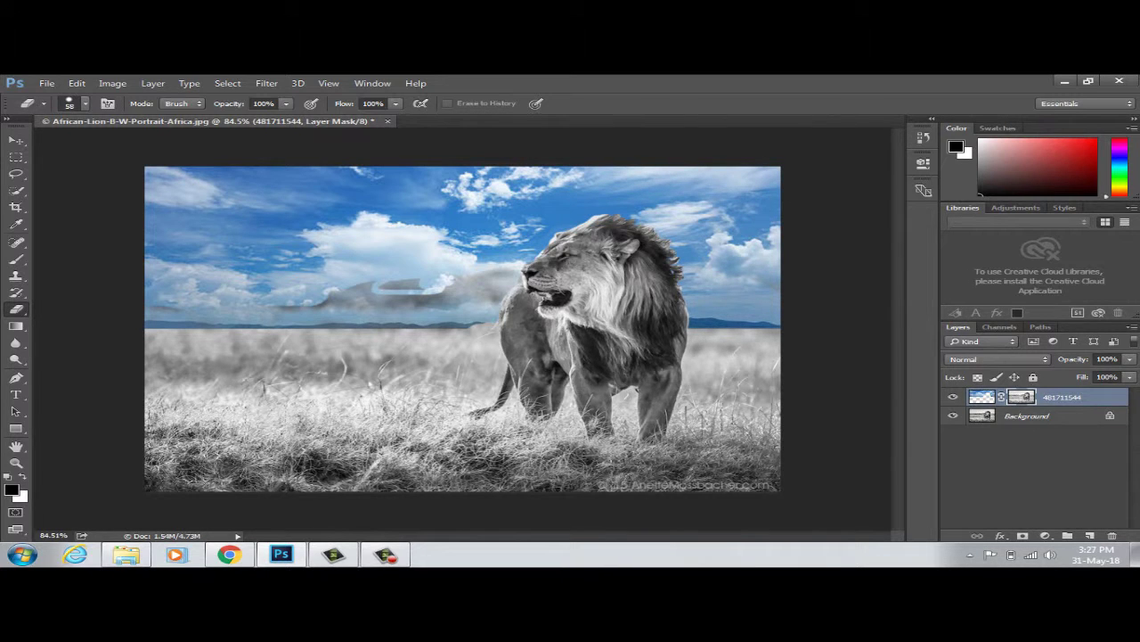
{"action": "mouse_move", "coordinate": [410, 283]}
{"action": "left_mouse_down"}
{"action": "mouse_move", "coordinate": [521, 278]}
{"action": "mouse_move", "coordinate": [423, 307]}
{"action": "mouse_move", "coordinate": [472, 324]}
{"action": "mouse_move", "coordinate": [292, 301]}
{"action": "mouse_move", "coordinate": [399, 283]}
{"action": "left_mouse_up"}
{"action": "left_click_drag", "start_coordinate": [366, 326], "coordinate": [147, 310]}
{"action": "mouse_move", "coordinate": [245, 326]}
{"action": "left_mouse_down"}
{"action": "mouse_move", "coordinate": [270, 326]}
{"action": "mouse_move", "coordinate": [148, 324]}
{"action": "left_mouse_up"}
{"action": "left_click_drag", "start_coordinate": [764, 280], "coordinate": [778, 280]}
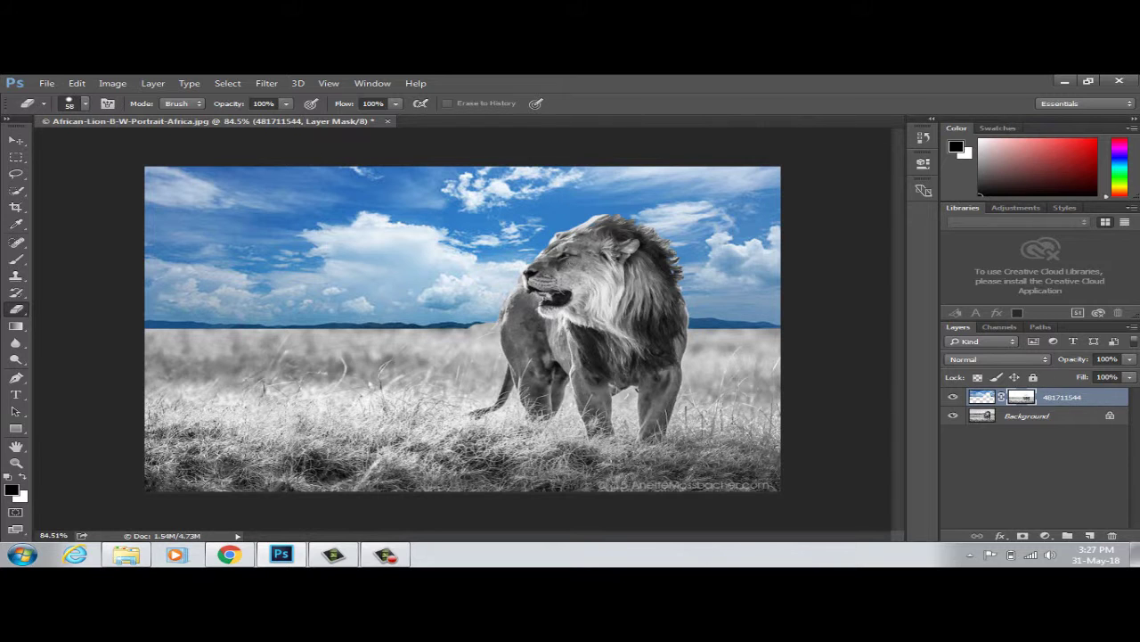
{"action": "key", "text": "v"}
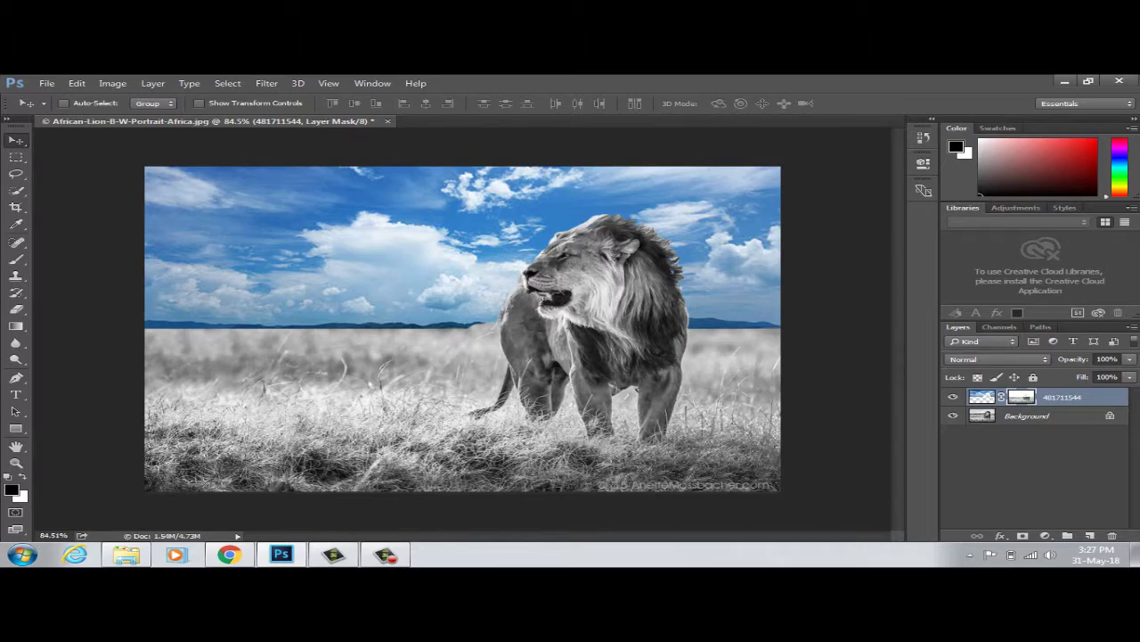
Flip the whole canvas horizontally with Image > Image Rotation > Flip Canvas Horizontal.
{"action": "left_click", "coordinate": [112, 83]}
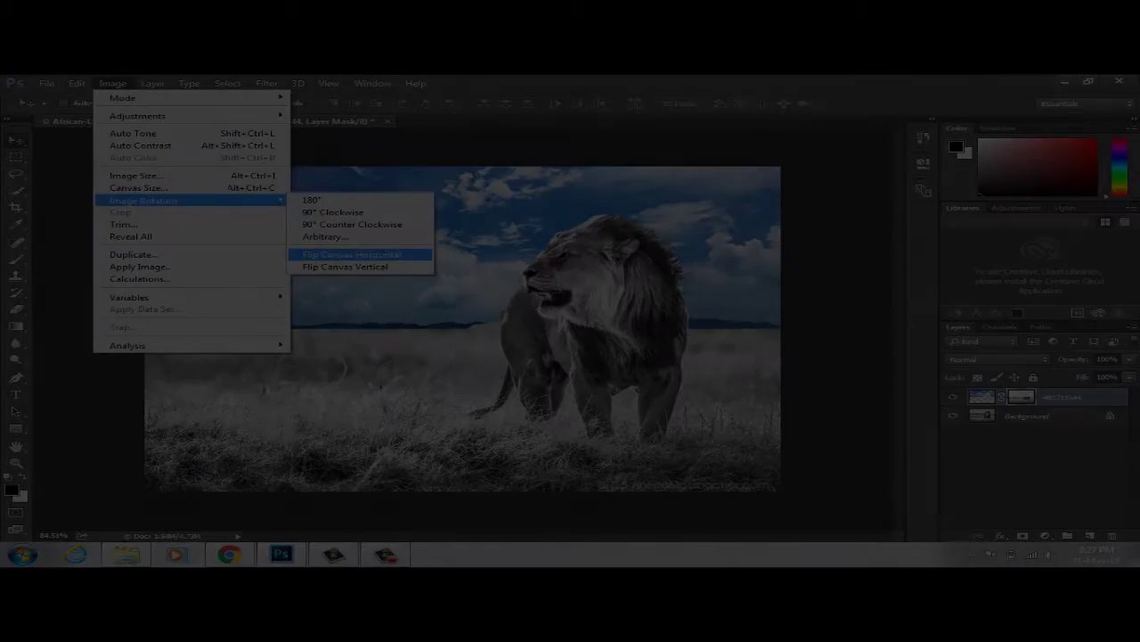
{"action": "left_click", "coordinate": [357, 260]}
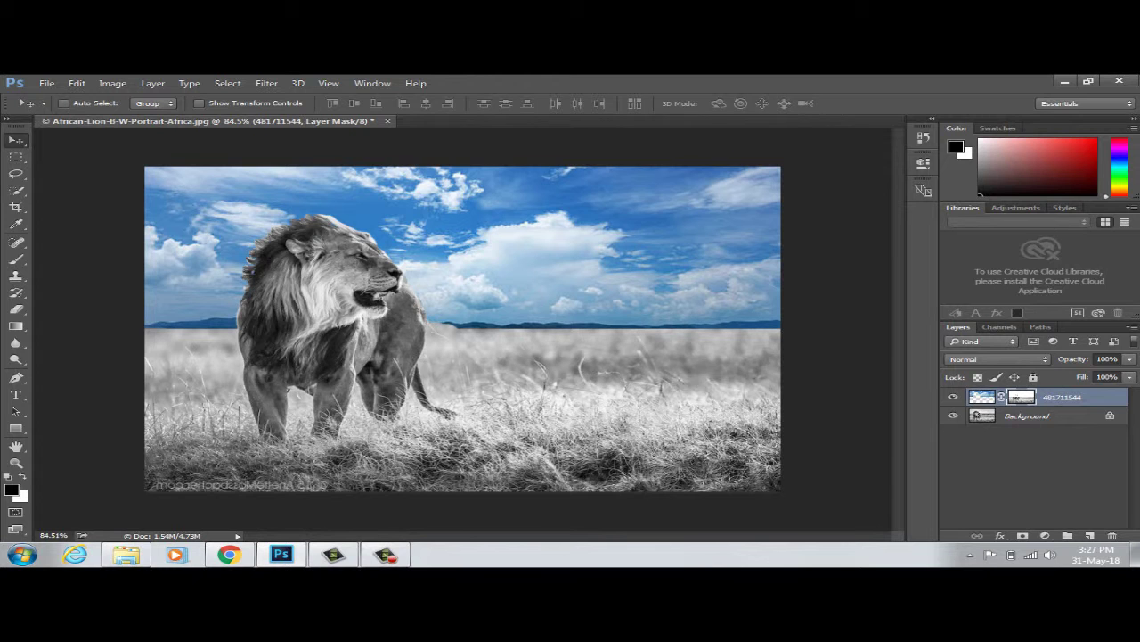
{"action": "right_click", "coordinate": [1103, 397]}
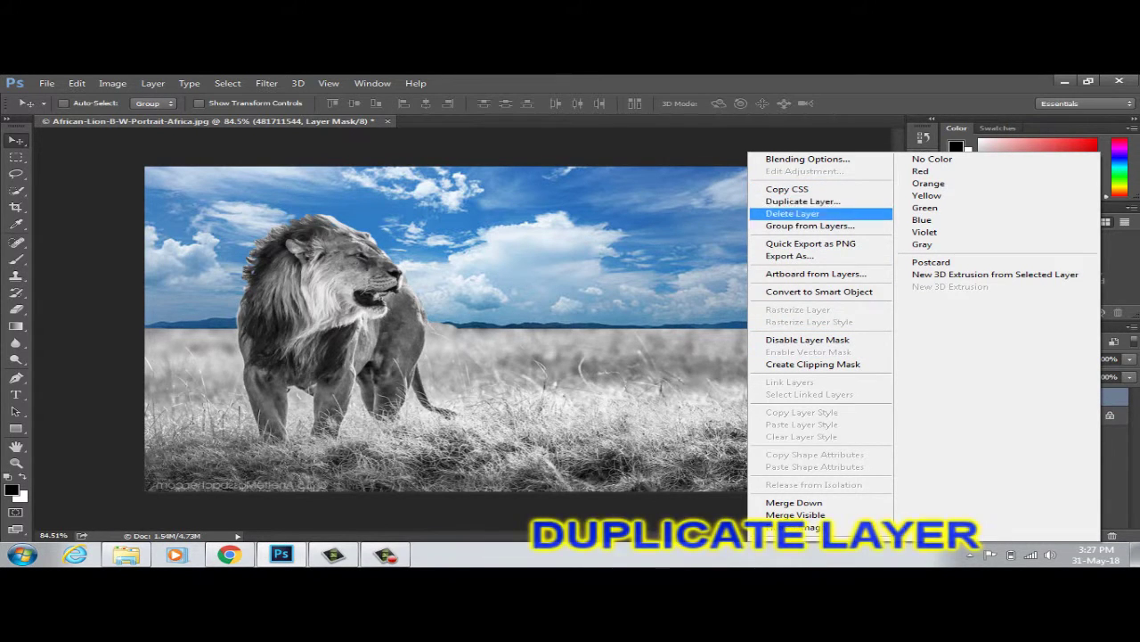
Duplicate the Background layer, stack the copy above the sky layer, and shift it right.
{"action": "key", "text": "Escape"}
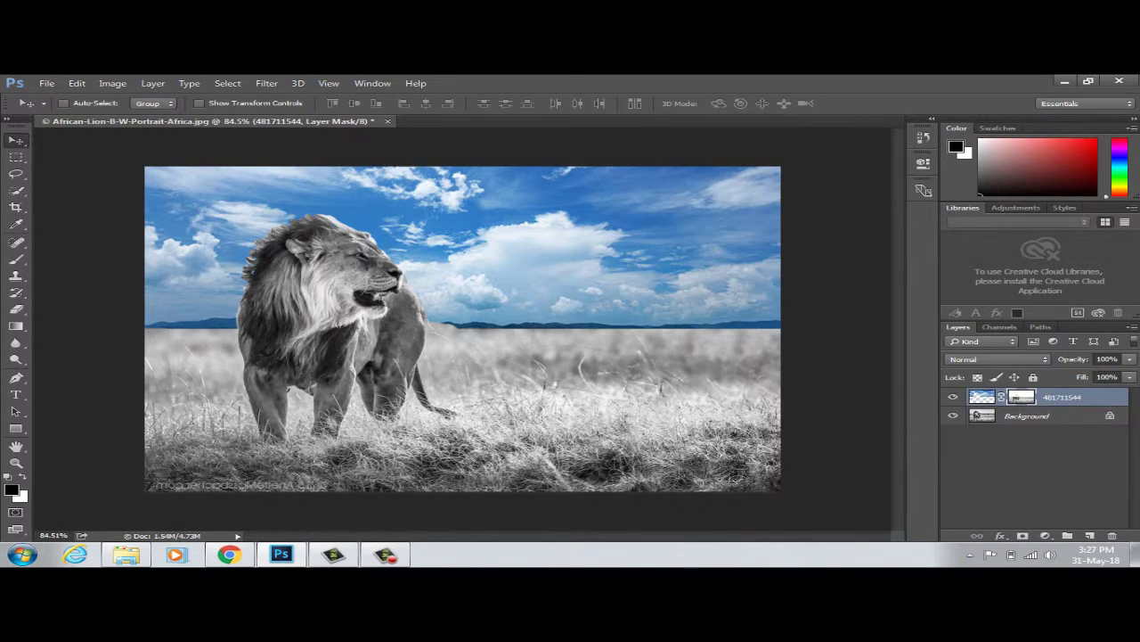
{"action": "right_click", "coordinate": [1025, 416]}
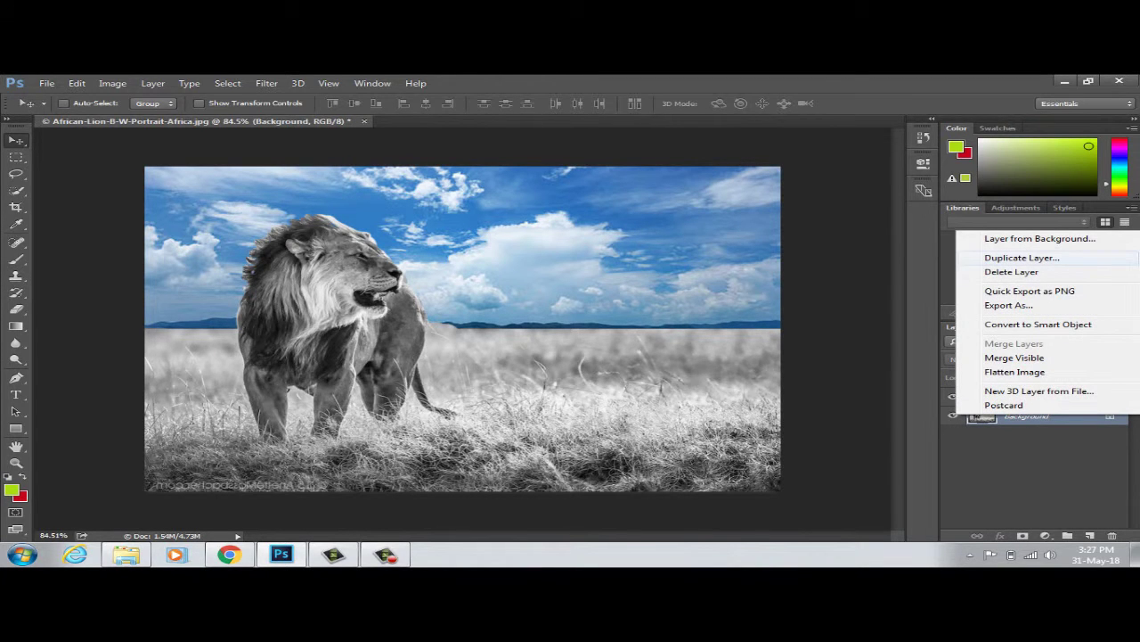
{"action": "left_click", "coordinate": [1022, 258]}
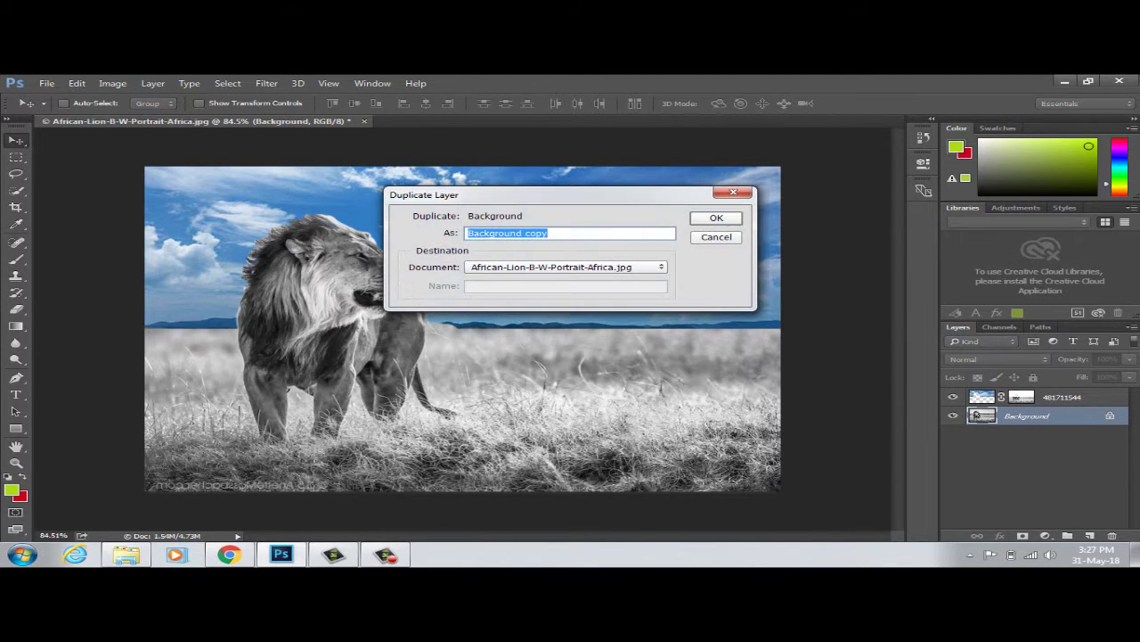
{"action": "left_click", "coordinate": [716, 218]}
{"action": "mouse_move", "coordinate": [381, 289]}
{"action": "left_mouse_down"}
{"action": "mouse_move", "coordinate": [681, 325]}
{"action": "mouse_move", "coordinate": [686, 312]}
{"action": "mouse_move", "coordinate": [654, 300]}
{"action": "left_mouse_up"}
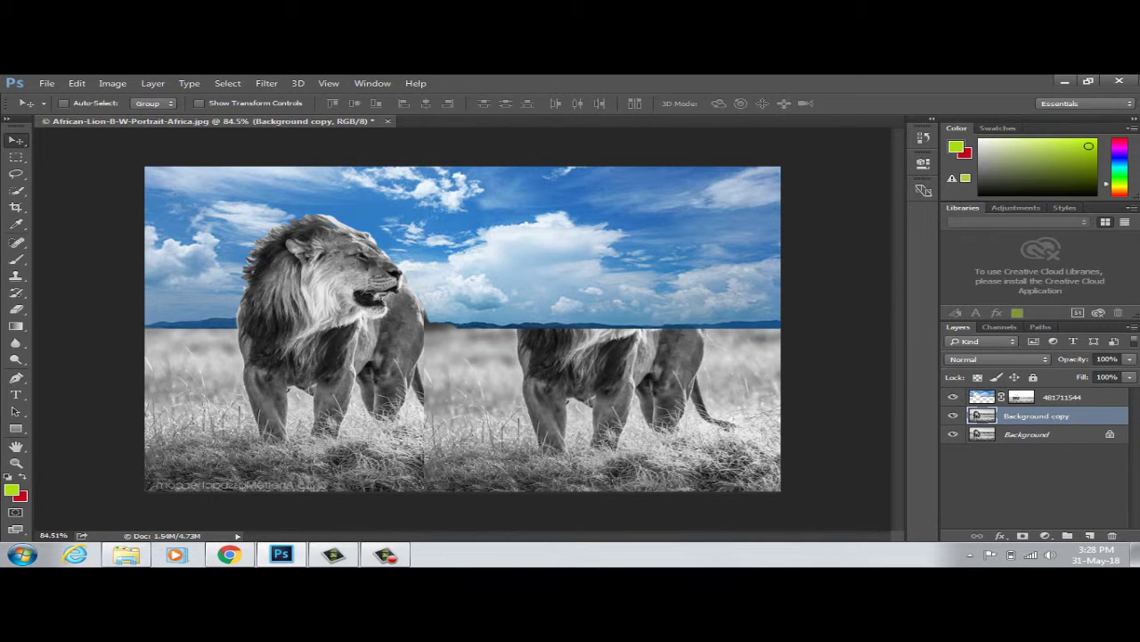
{"action": "left_click_drag", "start_coordinate": [1034, 415], "coordinate": [1034, 392]}
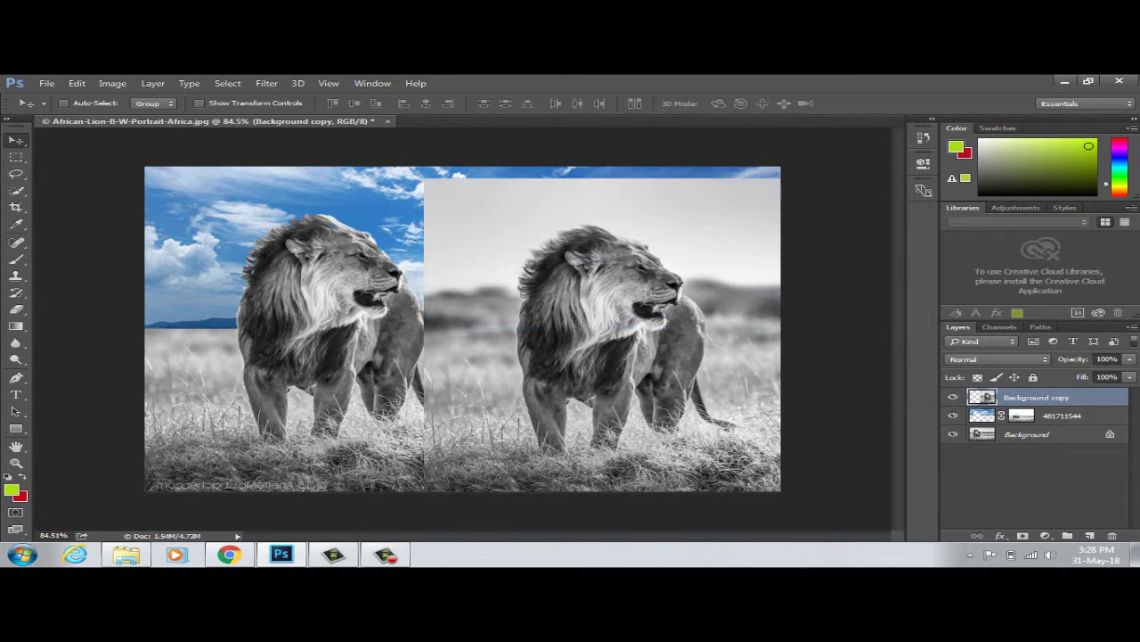
{"action": "mouse_move", "coordinate": [661, 341]}
{"action": "left_mouse_down"}
{"action": "mouse_move", "coordinate": [649, 334]}
{"action": "mouse_move", "coordinate": [685, 330]}
{"action": "mouse_move", "coordinate": [645, 339]}
{"action": "left_mouse_up"}
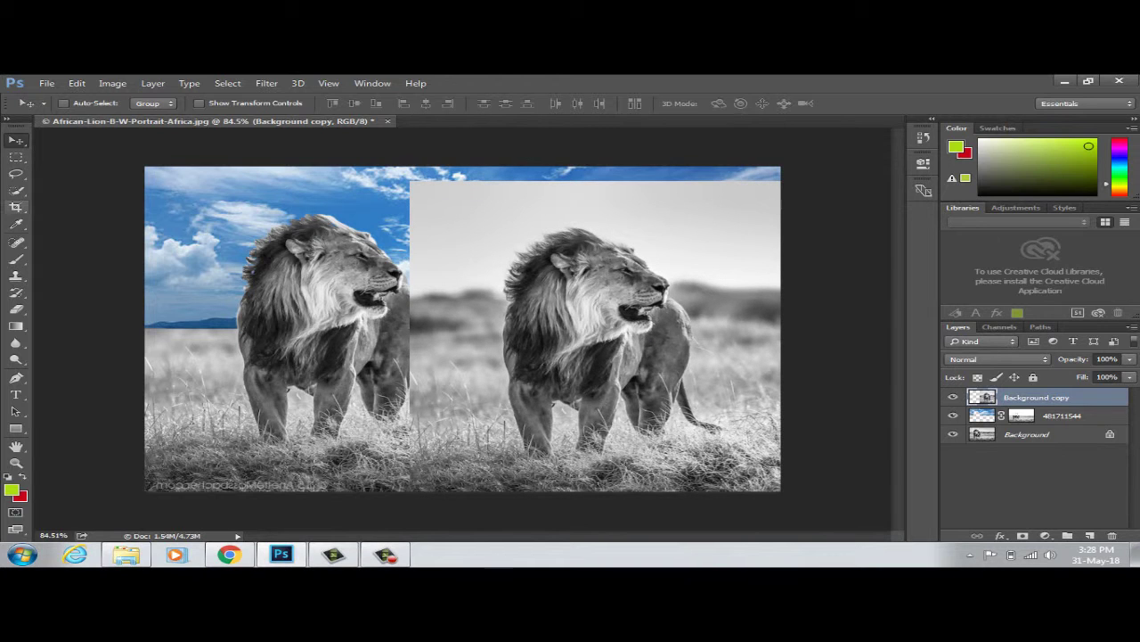
{"action": "key", "text": "m"}
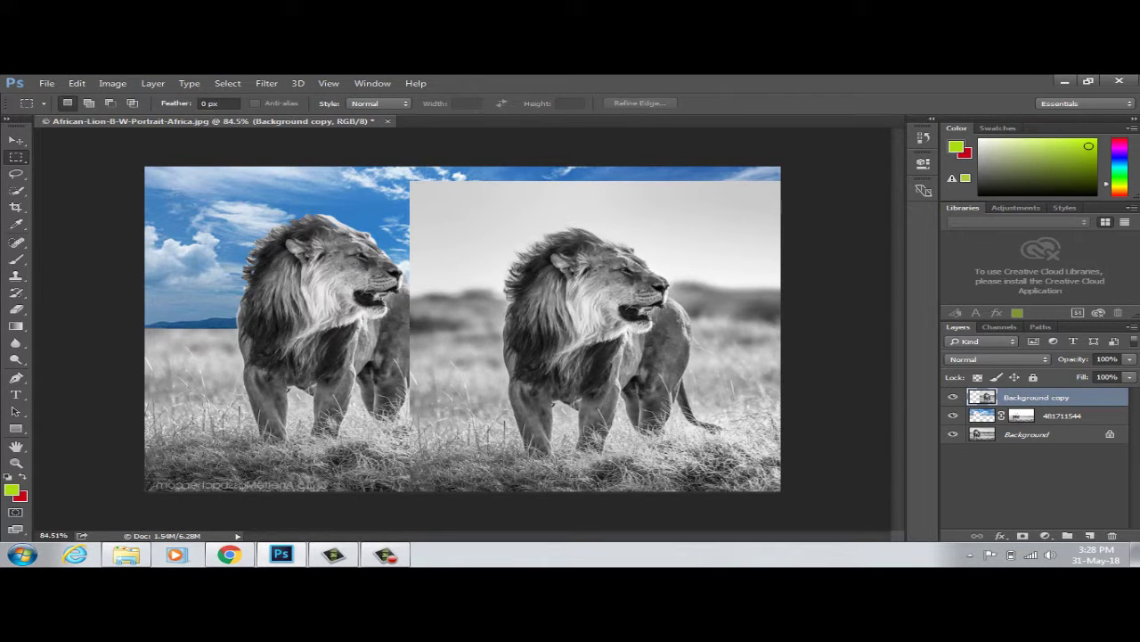
Delete the grey top, left and right strips of the lion copy, deselecting after each.
{"action": "left_click_drag", "start_coordinate": [341, 169], "coordinate": [780, 222]}
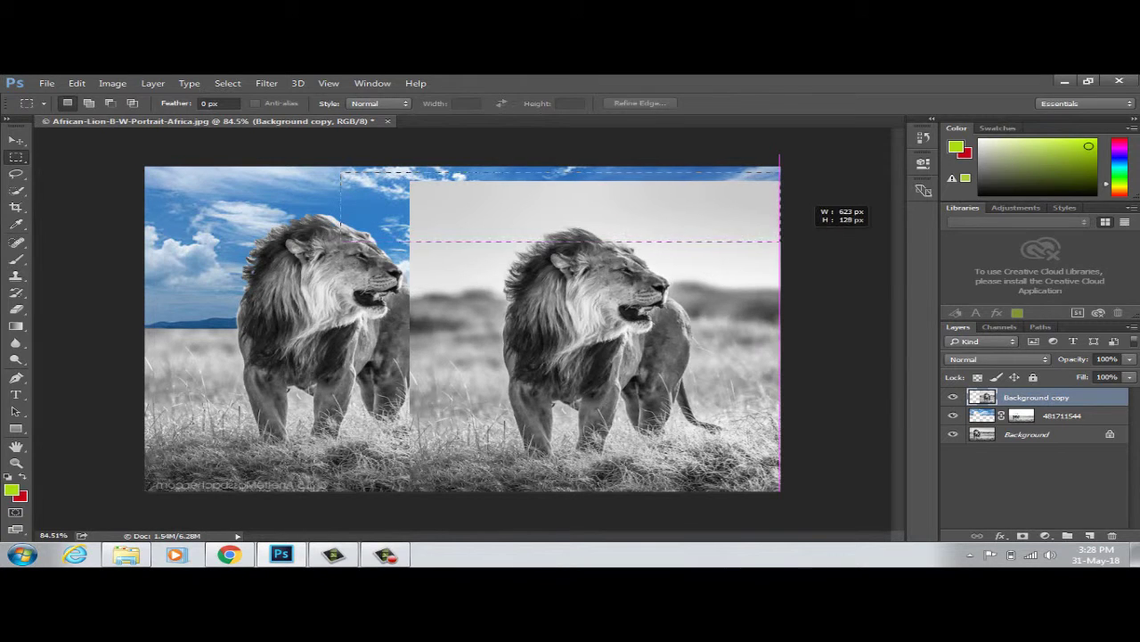
{"action": "left_click_drag", "start_coordinate": [780, 223], "coordinate": [780, 224]}
{"action": "key", "text": "Delete"}
{"action": "key", "text": "ctrl+d"}
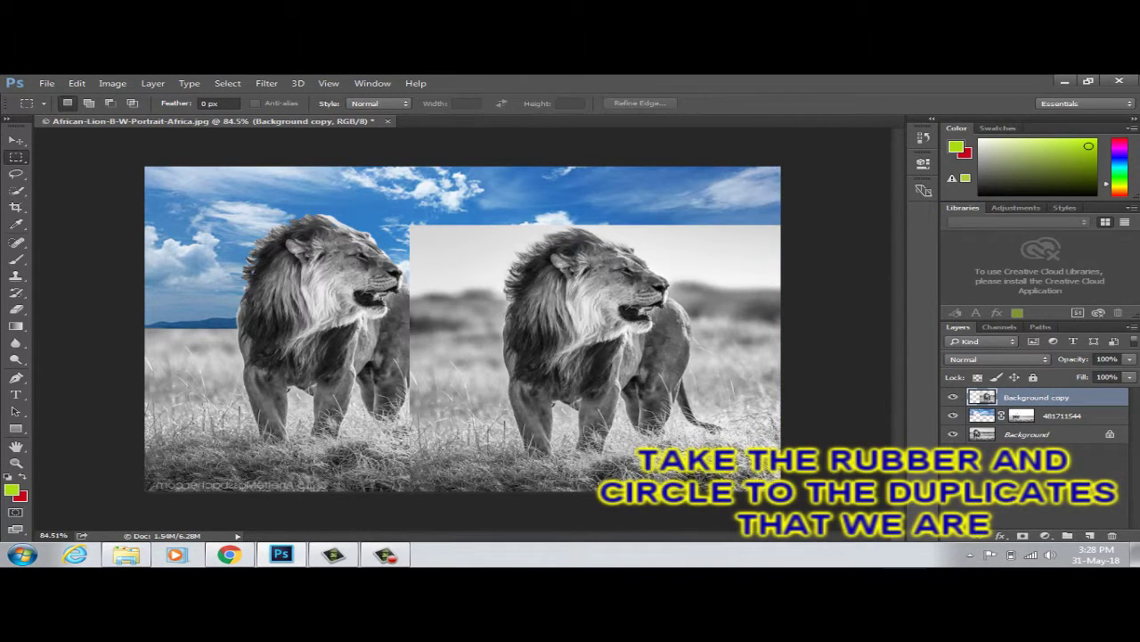
{"action": "left_click_drag", "start_coordinate": [367, 197], "coordinate": [519, 524]}
{"action": "key", "text": "Delete"}
{"action": "key", "text": "ctrl+d"}
{"action": "left_click_drag", "start_coordinate": [700, 225], "coordinate": [842, 374]}
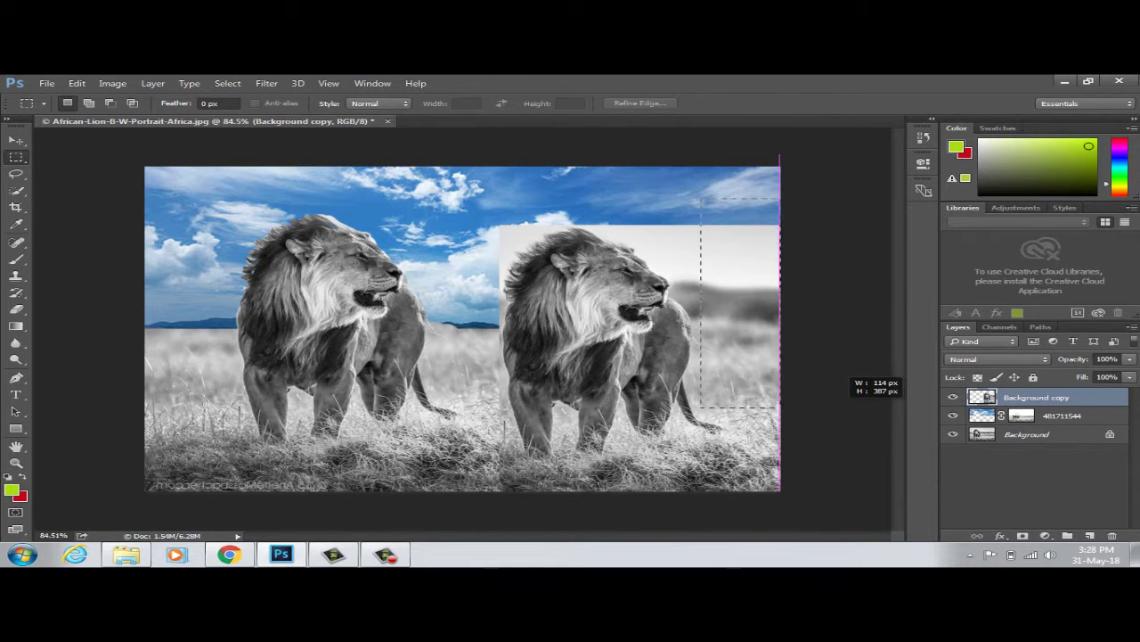
{"action": "key", "text": "Delete"}
{"action": "key", "text": "ctrl+d"}
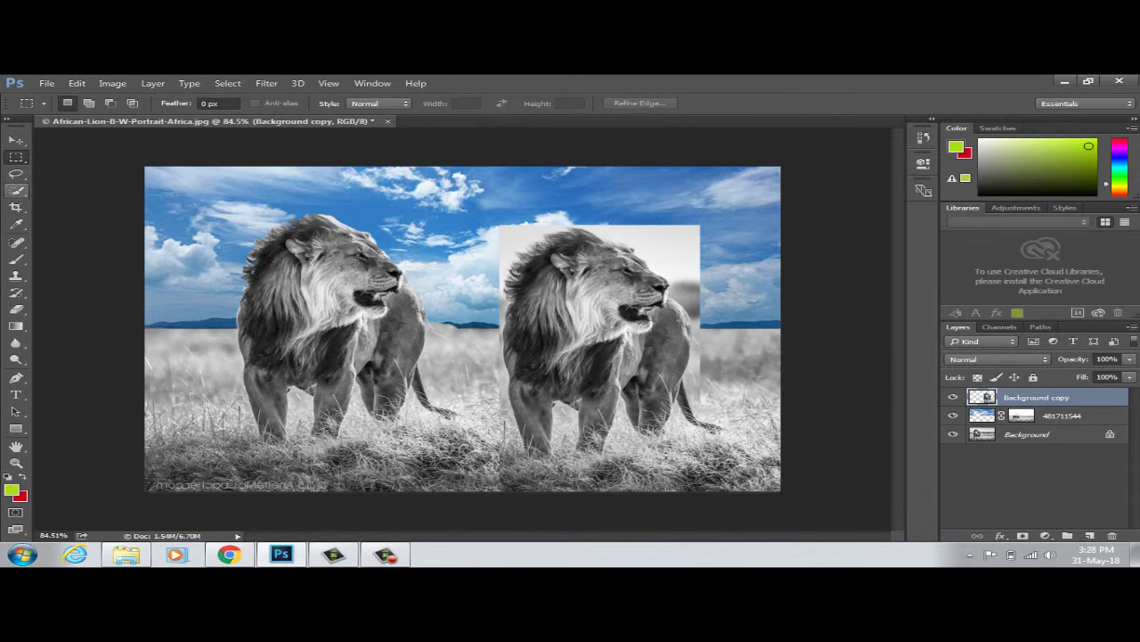
{"action": "left_click", "coordinate": [16, 174]}
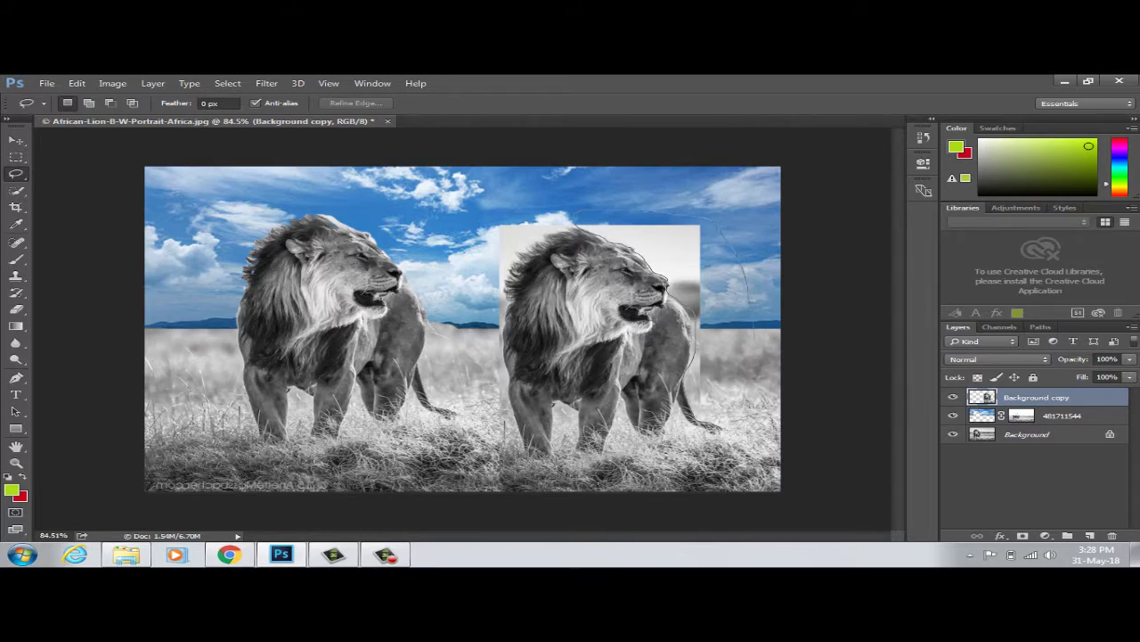
Lasso and delete the leftover grey patch and the light seam beside the right lion.
{"action": "left_click_drag", "start_coordinate": [730, 241], "coordinate": [720, 426]}
{"action": "key", "text": "Delete"}
{"action": "key", "text": "ctrl+d"}
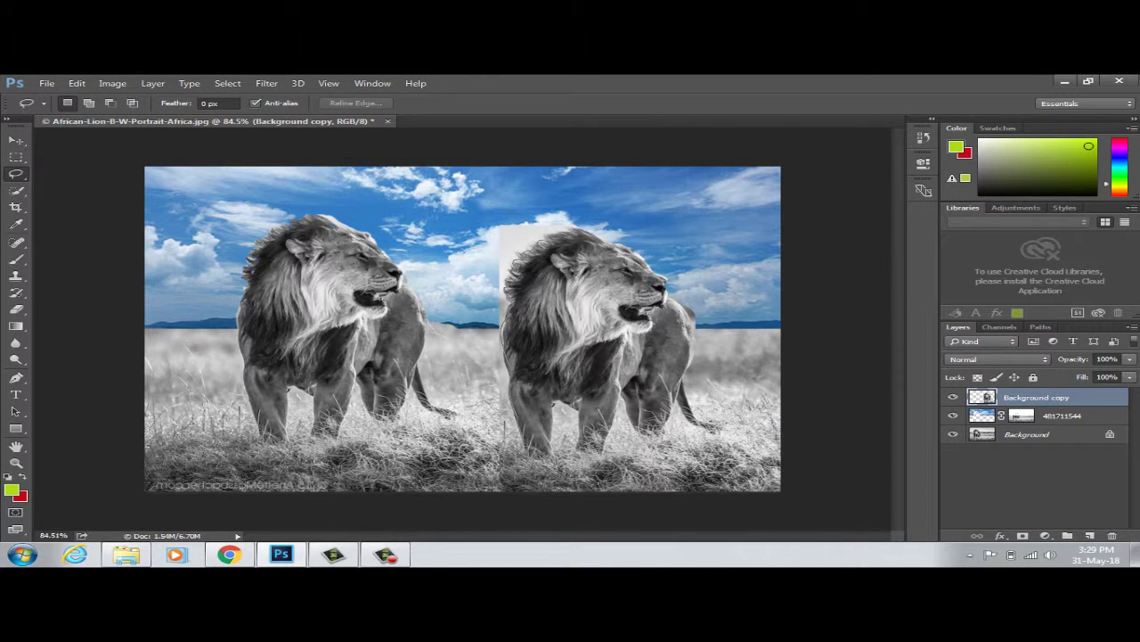
{"action": "left_click_drag", "start_coordinate": [535, 214], "coordinate": [481, 439]}
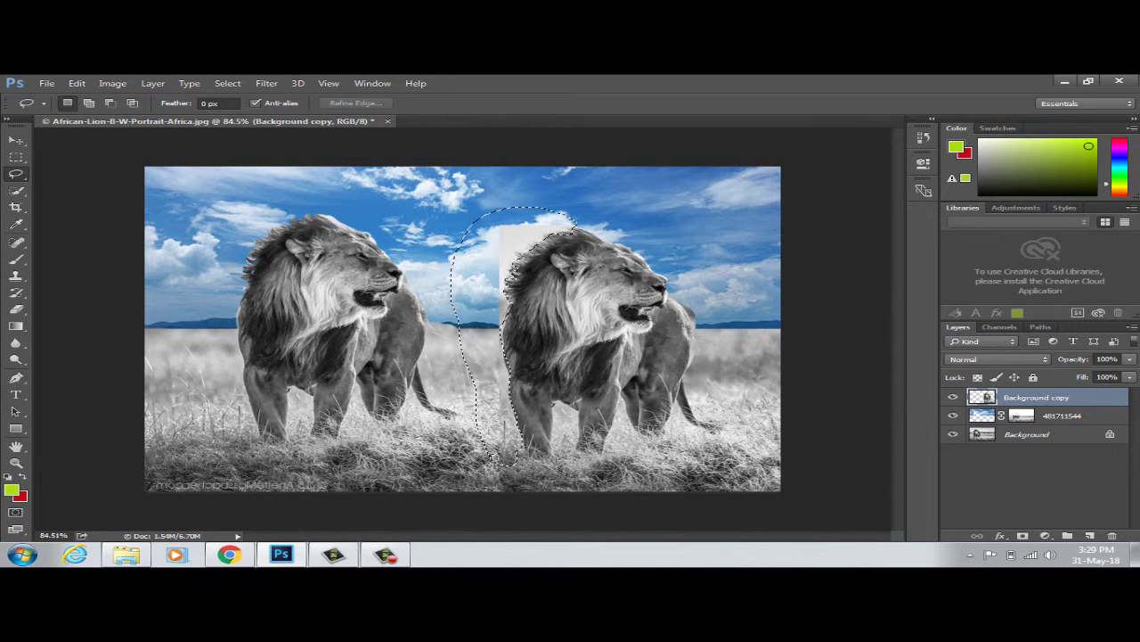
{"action": "key", "text": "Delete"}
{"action": "key", "text": "ctrl+d"}
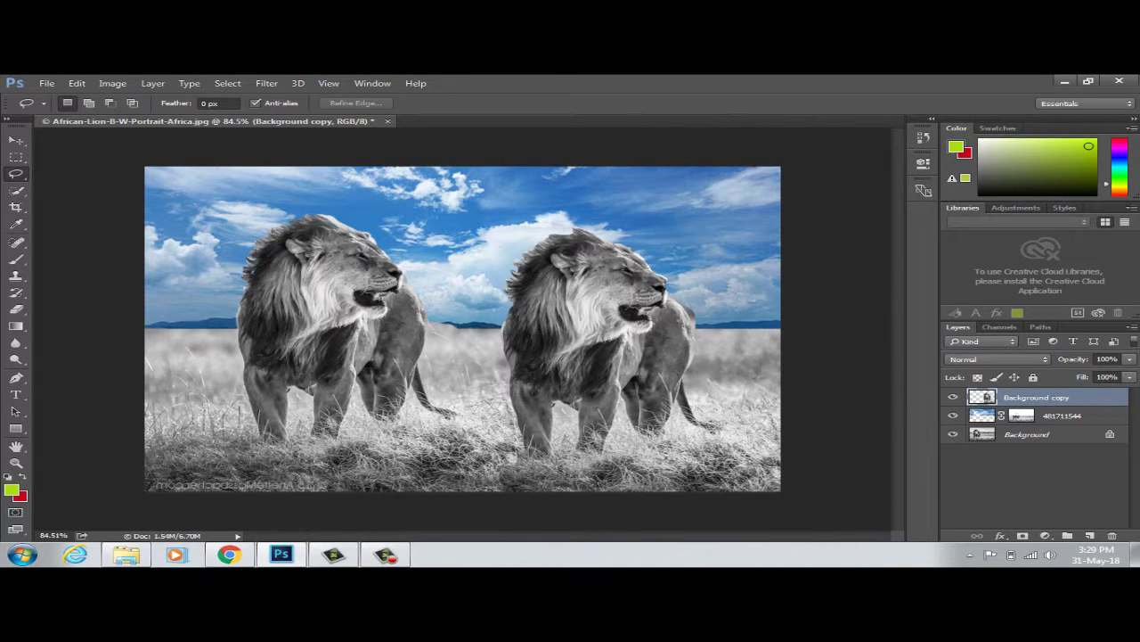
{"action": "scroll", "coordinate": [543, 398], "scroll_direction": "up", "scroll_amount": 5}
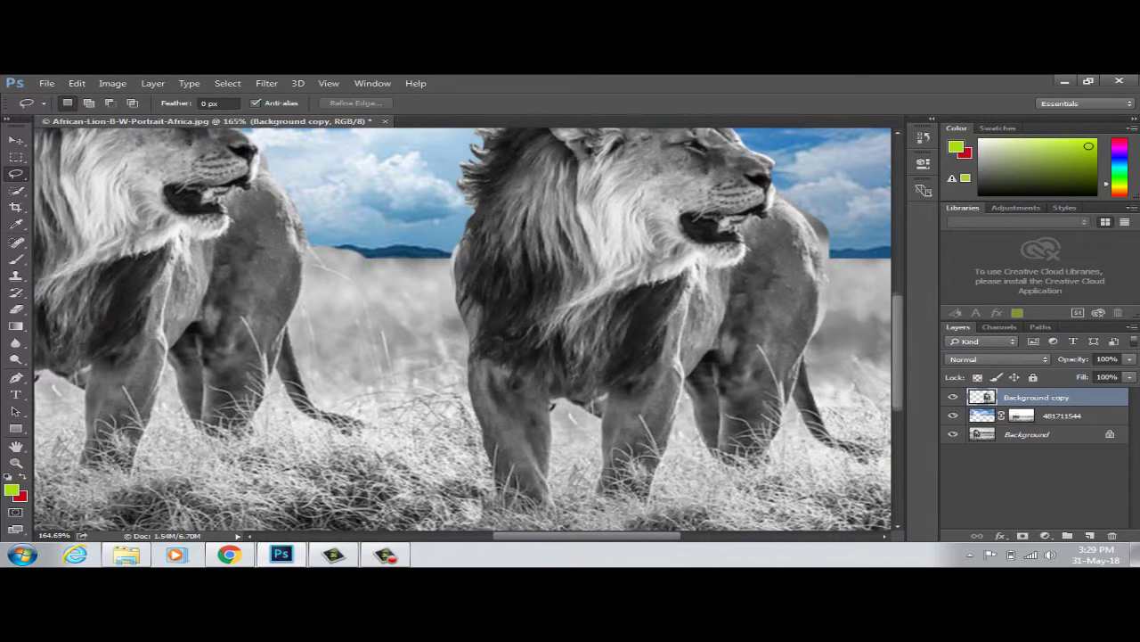
Erase the grass edge and seam beneath the right lion.
{"action": "scroll", "coordinate": [463, 330], "scroll_direction": "down", "scroll_amount": 2}
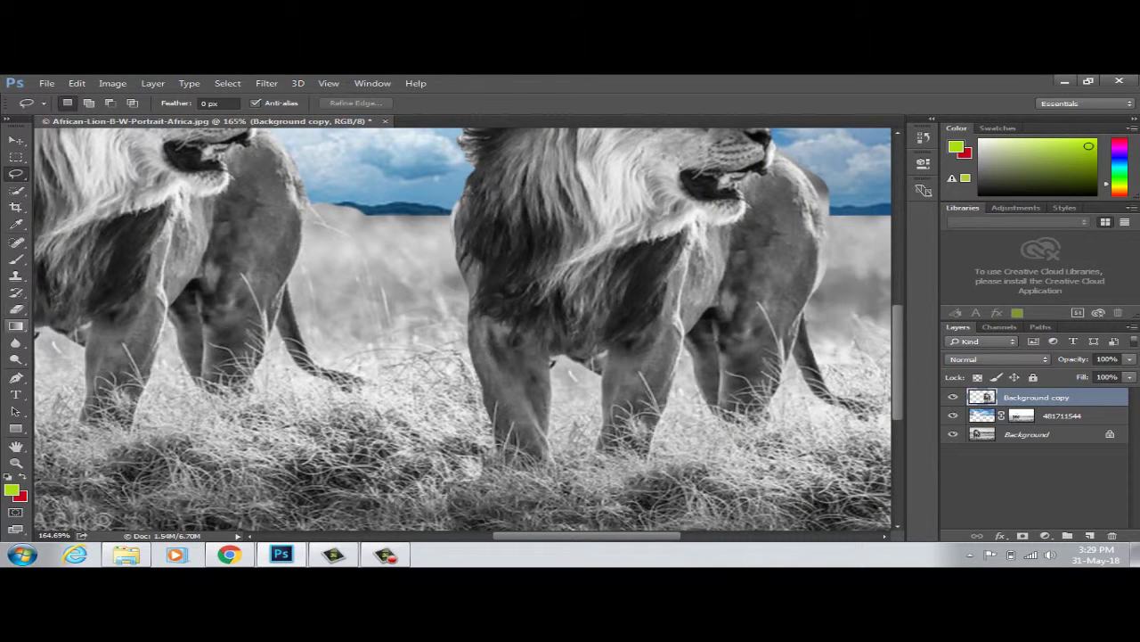
{"action": "left_click", "coordinate": [16, 308]}
{"action": "left_click_drag", "start_coordinate": [624, 498], "coordinate": [464, 503]}
{"action": "mouse_move", "coordinate": [655, 513]}
{"action": "left_mouse_down"}
{"action": "mouse_move", "coordinate": [722, 472]}
{"action": "mouse_move", "coordinate": [819, 472]}
{"action": "left_mouse_up"}
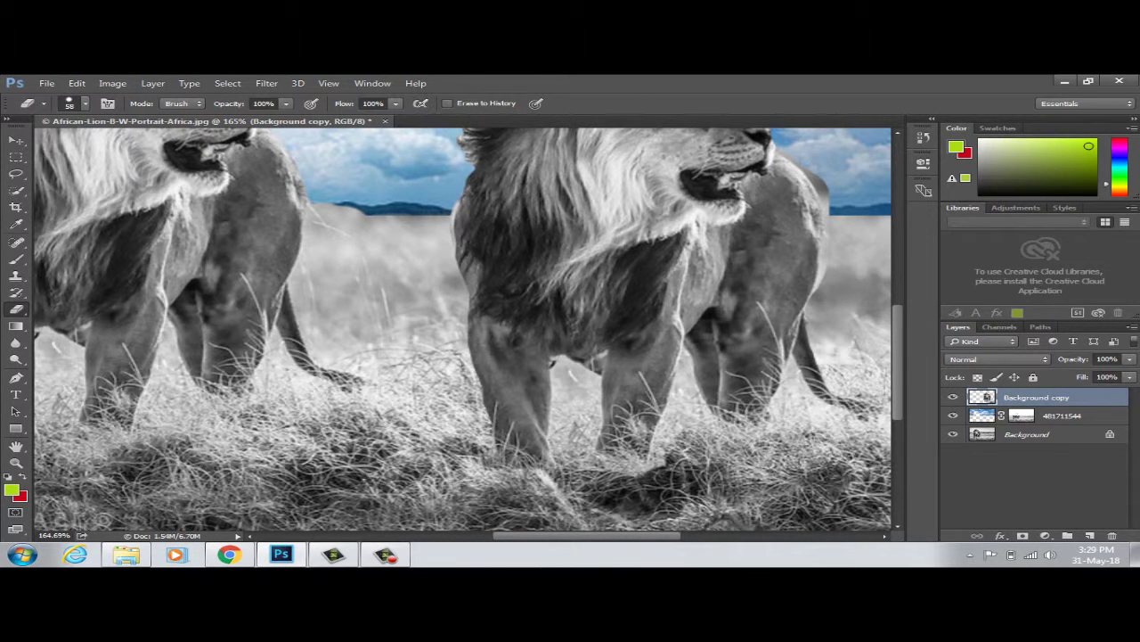
Set the eraser brush size to 9 px.
{"action": "right_click", "coordinate": [818, 427]}
{"action": "left_click_drag", "start_coordinate": [930, 375], "coordinate": [903, 374]}
{"action": "key", "text": "Return"}
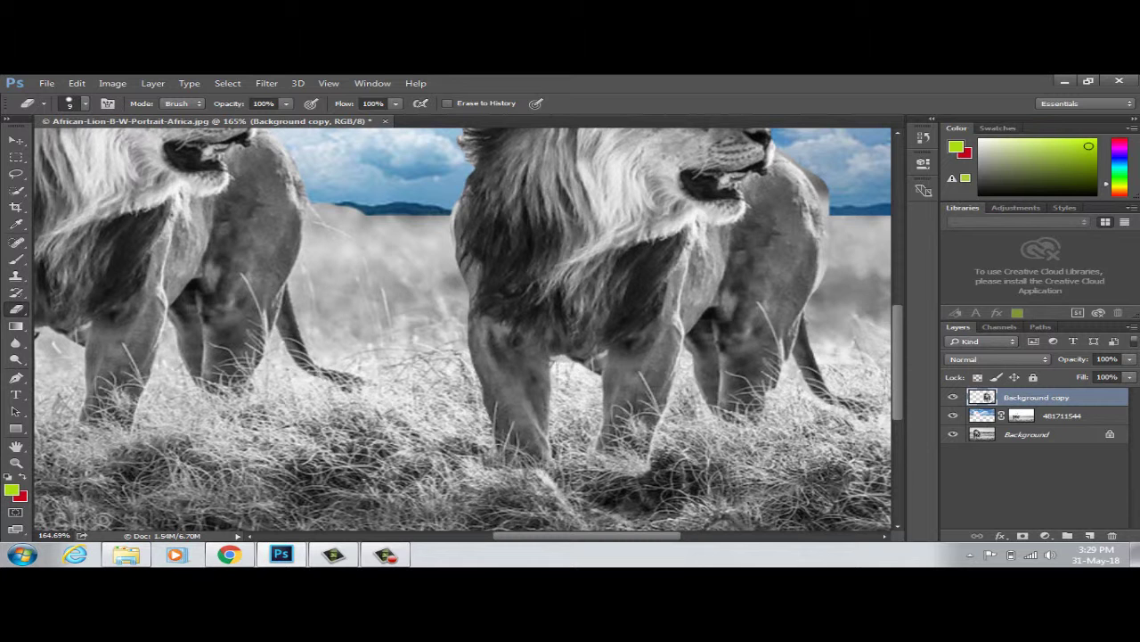
Zoom in and erase the grey fringe beside the right lion's back.
{"action": "scroll", "coordinate": [463, 330], "scroll_direction": "up", "scroll_amount": 4}
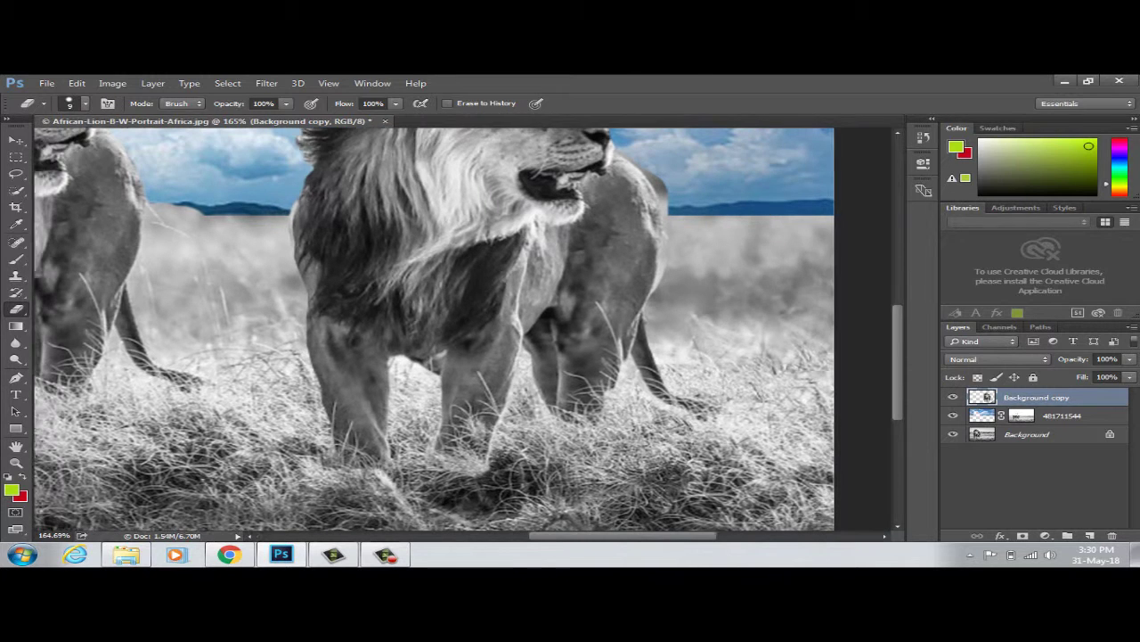
{"action": "scroll", "coordinate": [463, 330], "scroll_direction": "down", "scroll_amount": 2}
{"action": "scroll", "coordinate": [464, 330], "scroll_direction": "down", "scroll_amount": 1}
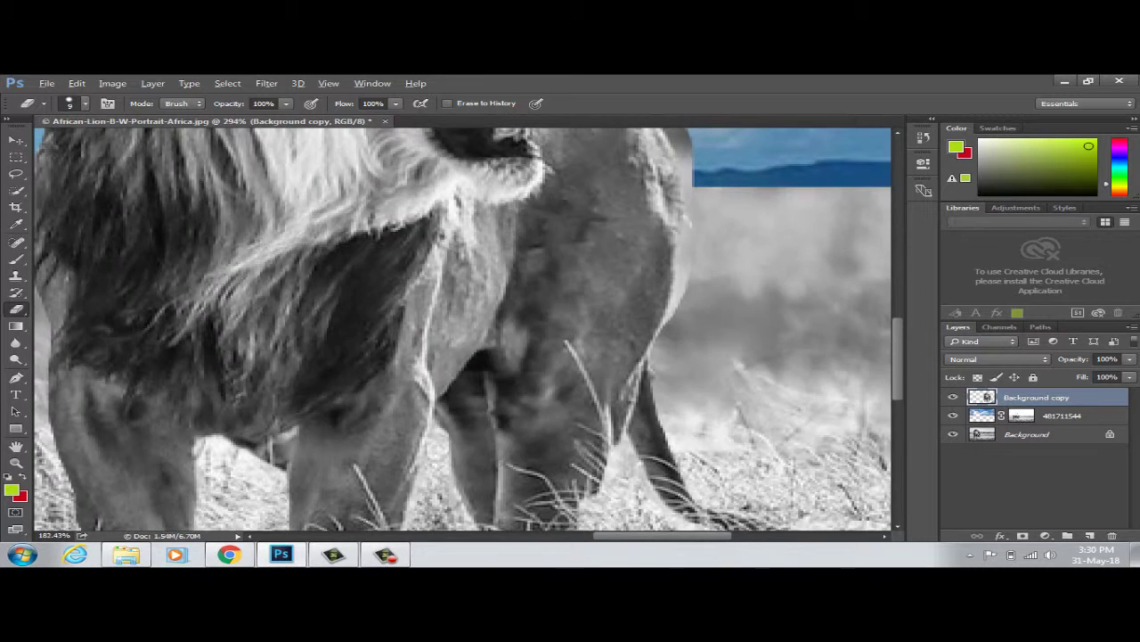
{"action": "scroll", "coordinate": [463, 330], "scroll_direction": "down", "scroll_amount": 1}
{"action": "scroll", "coordinate": [463, 329], "scroll_direction": "down", "scroll_amount": 1}
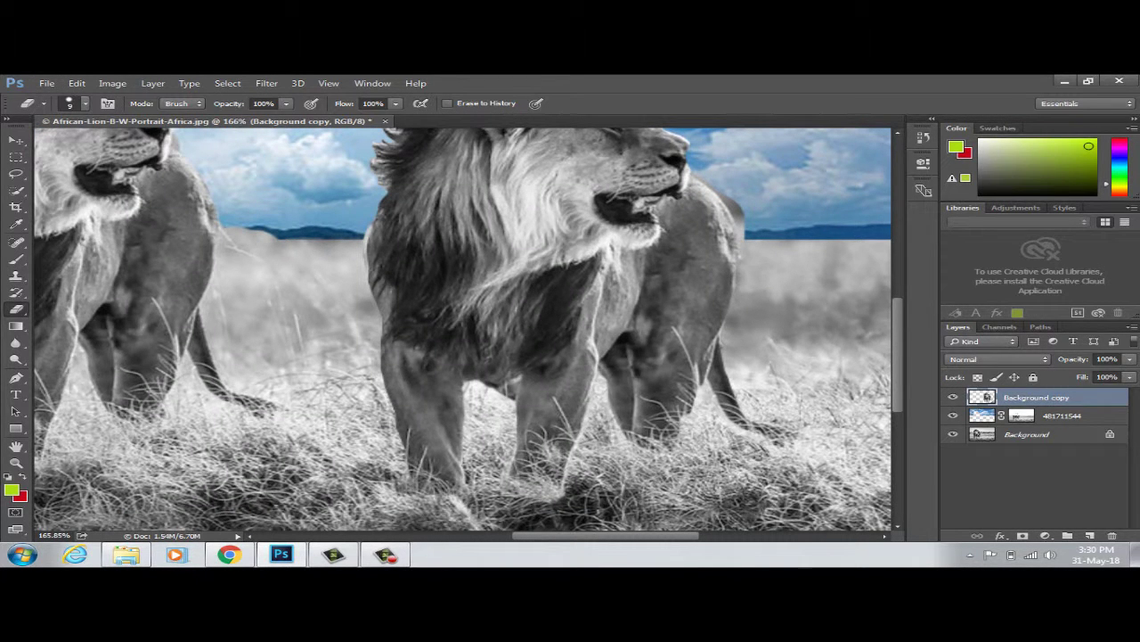
{"action": "mouse_move", "coordinate": [742, 222]}
{"action": "left_mouse_down"}
{"action": "mouse_move", "coordinate": [727, 200]}
{"action": "mouse_move", "coordinate": [737, 225]}
{"action": "left_mouse_up"}
Erase the fringe along the lion's nose, forehead and chin.
{"action": "scroll", "coordinate": [468, 329], "scroll_direction": "up", "scroll_amount": 2}
{"action": "scroll", "coordinate": [468, 329], "scroll_direction": "up", "scroll_amount": 2}
{"action": "scroll", "coordinate": [677, 222], "scroll_direction": "up", "scroll_amount": 2}
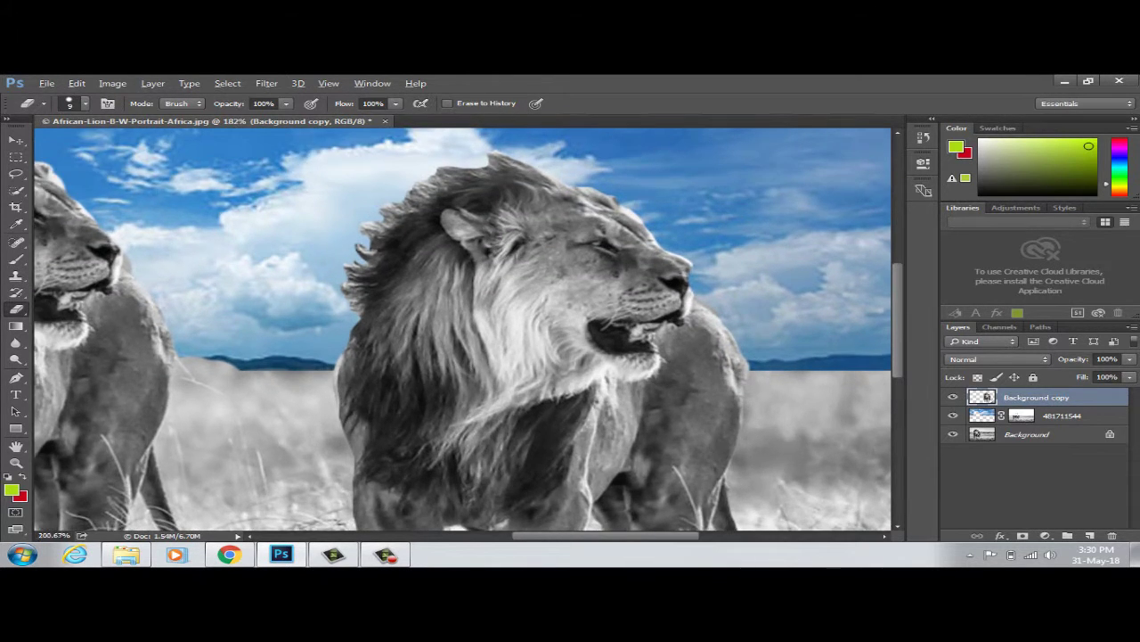
{"action": "scroll", "coordinate": [677, 223], "scroll_direction": "up", "scroll_amount": 3}
{"action": "mouse_move", "coordinate": [719, 300]}
{"action": "left_mouse_down"}
{"action": "mouse_move", "coordinate": [640, 250]}
{"action": "mouse_move", "coordinate": [583, 189]}
{"action": "left_mouse_up"}
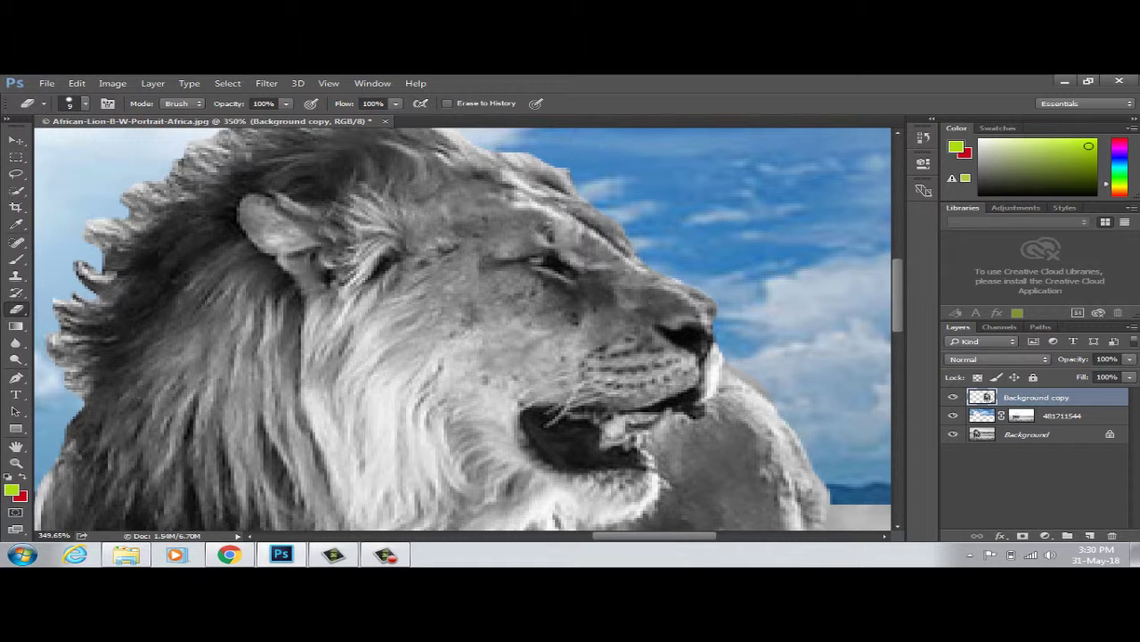
{"action": "left_click_drag", "start_coordinate": [720, 362], "coordinate": [714, 341]}
Erase the leftover fringe along the top edge of the mane.
{"action": "scroll", "coordinate": [463, 330], "scroll_direction": "up", "scroll_amount": 5}
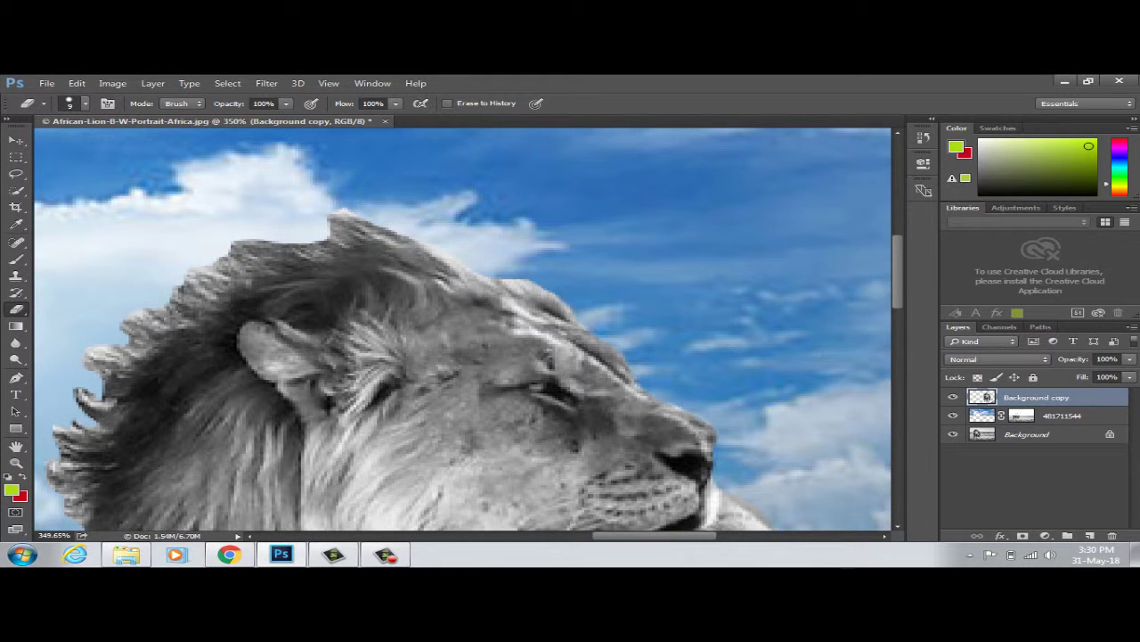
{"action": "left_click_drag", "start_coordinate": [513, 285], "coordinate": [439, 260]}
{"action": "left_click_drag", "start_coordinate": [351, 210], "coordinate": [330, 217]}
{"action": "right_click", "coordinate": [154, 220]}
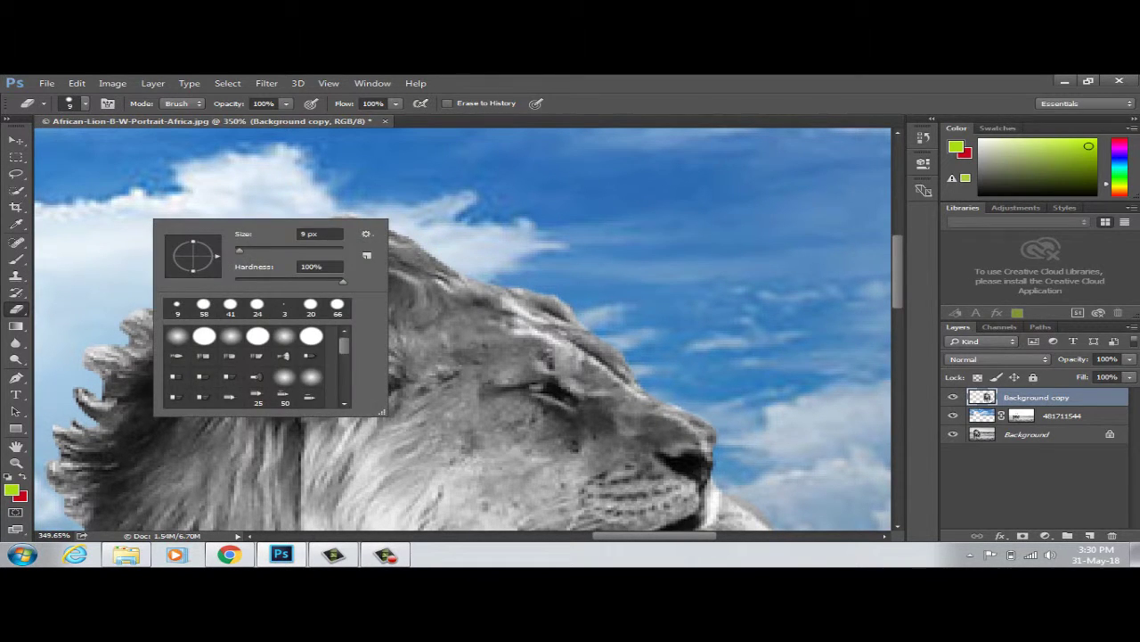
Reduce the eraser brush size to 1 px.
{"action": "left_click_drag", "start_coordinate": [239, 249], "coordinate": [233, 249]}
{"action": "key", "text": "Return"}
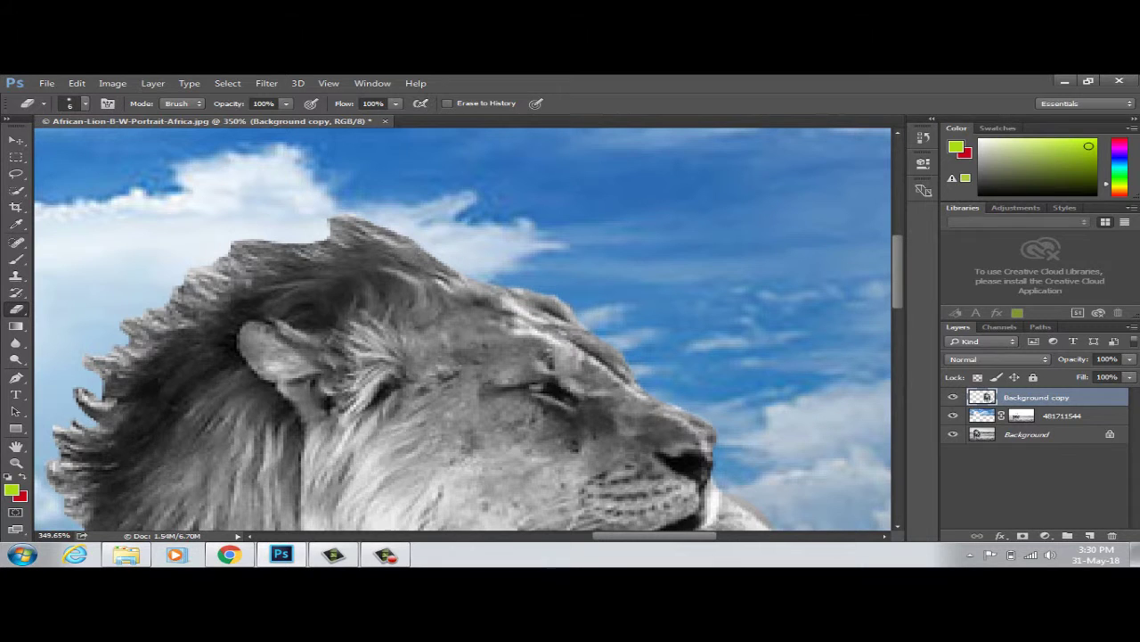
{"action": "right_click", "coordinate": [165, 280]}
{"action": "left_click", "coordinate": [331, 296]}
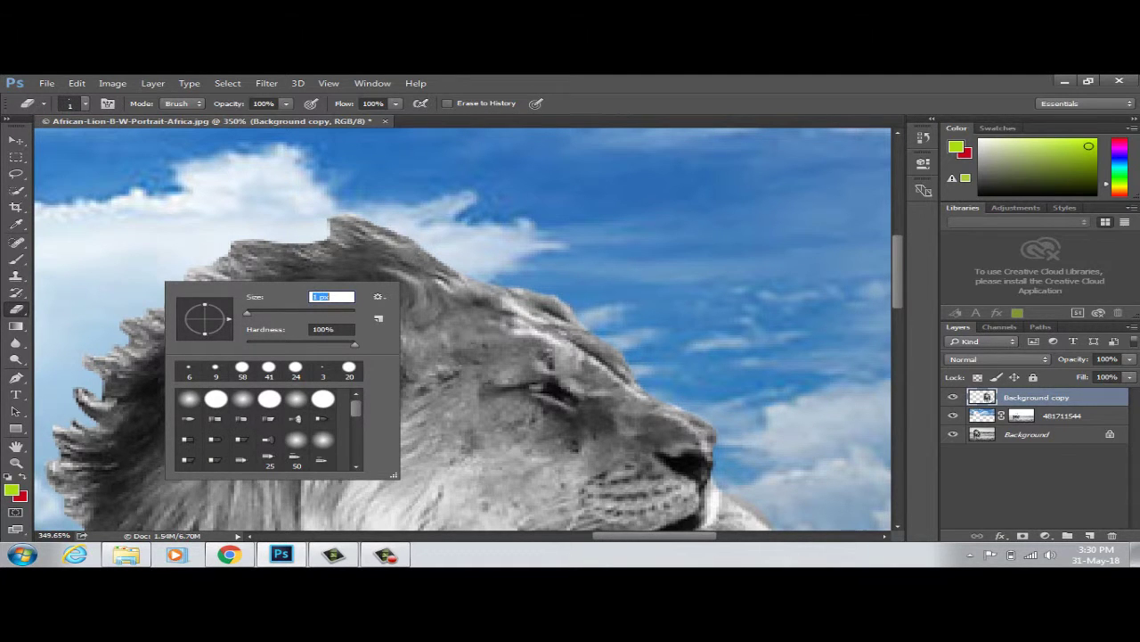
{"action": "key", "text": "Return"}
Erase stray fragments and dark hair bits along the mane's left and lower-left edge.
{"action": "mouse_move", "coordinate": [148, 314]}
{"action": "left_mouse_down"}
{"action": "mouse_move", "coordinate": [190, 312]}
{"action": "mouse_move", "coordinate": [251, 241]}
{"action": "mouse_move", "coordinate": [344, 243]}
{"action": "left_mouse_up"}
{"action": "mouse_move", "coordinate": [107, 379]}
{"action": "left_mouse_down"}
{"action": "mouse_move", "coordinate": [87, 398]}
{"action": "mouse_move", "coordinate": [116, 408]}
{"action": "left_mouse_up"}
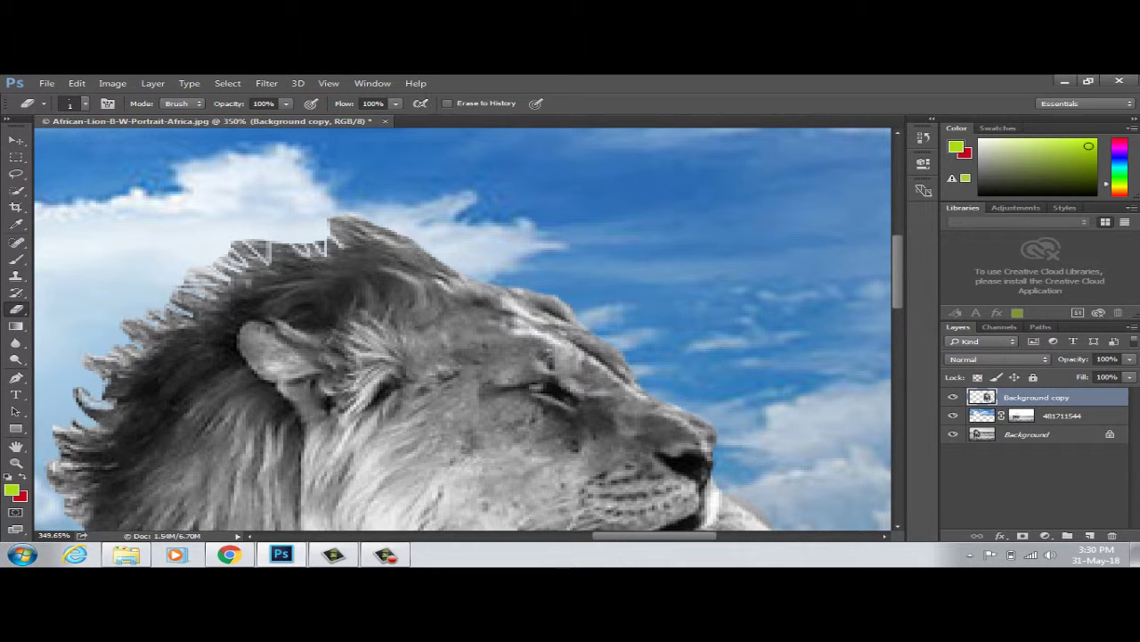
{"action": "left_click_drag", "start_coordinate": [64, 435], "coordinate": [93, 436]}
{"action": "mouse_move", "coordinate": [80, 470]}
{"action": "left_mouse_down"}
{"action": "mouse_move", "coordinate": [94, 470]}
{"action": "mouse_move", "coordinate": [89, 456]}
{"action": "mouse_move", "coordinate": [107, 496]}
{"action": "left_mouse_up"}
{"action": "key", "text": "ctrl+0"}
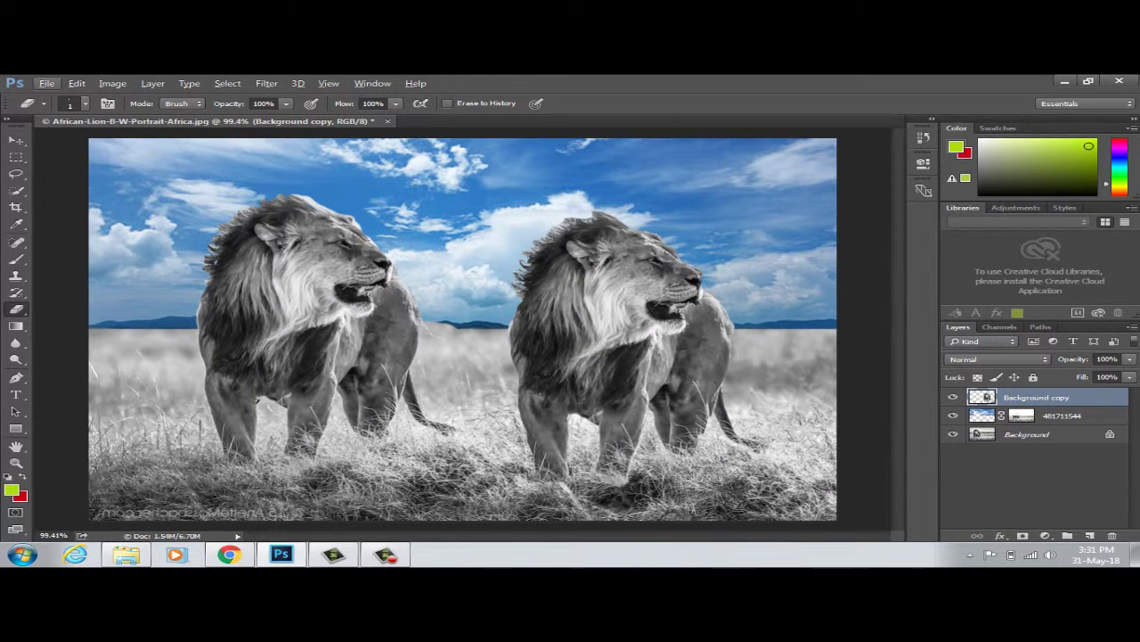
Fit the entire two-lion composite in the window with Ctrl+0.
{"action": "key", "text": "ctrl+0"}
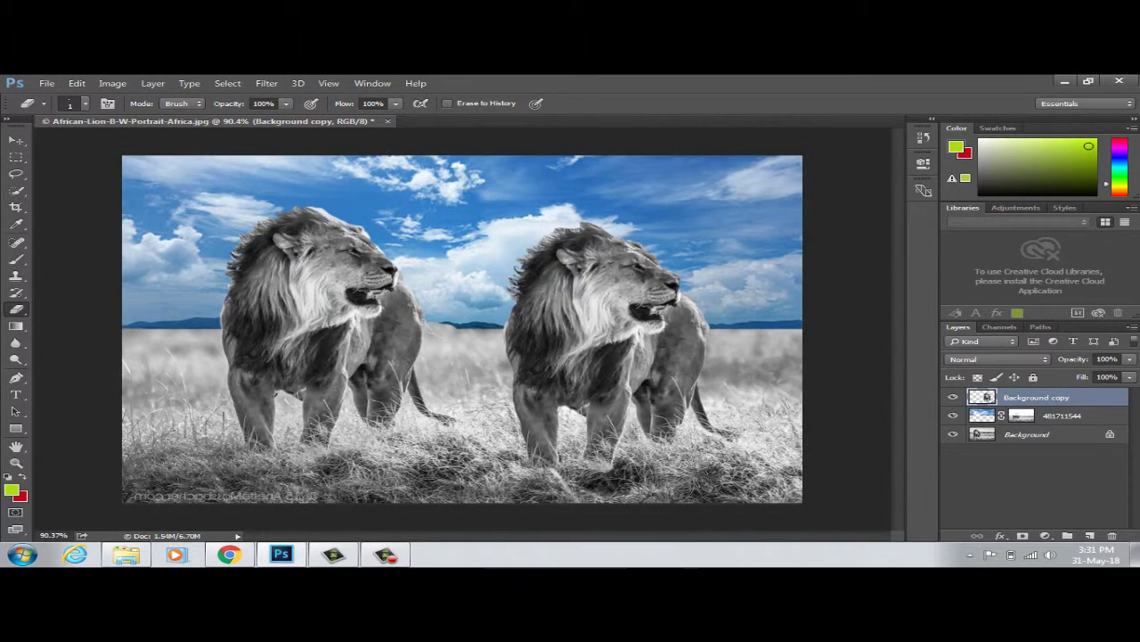